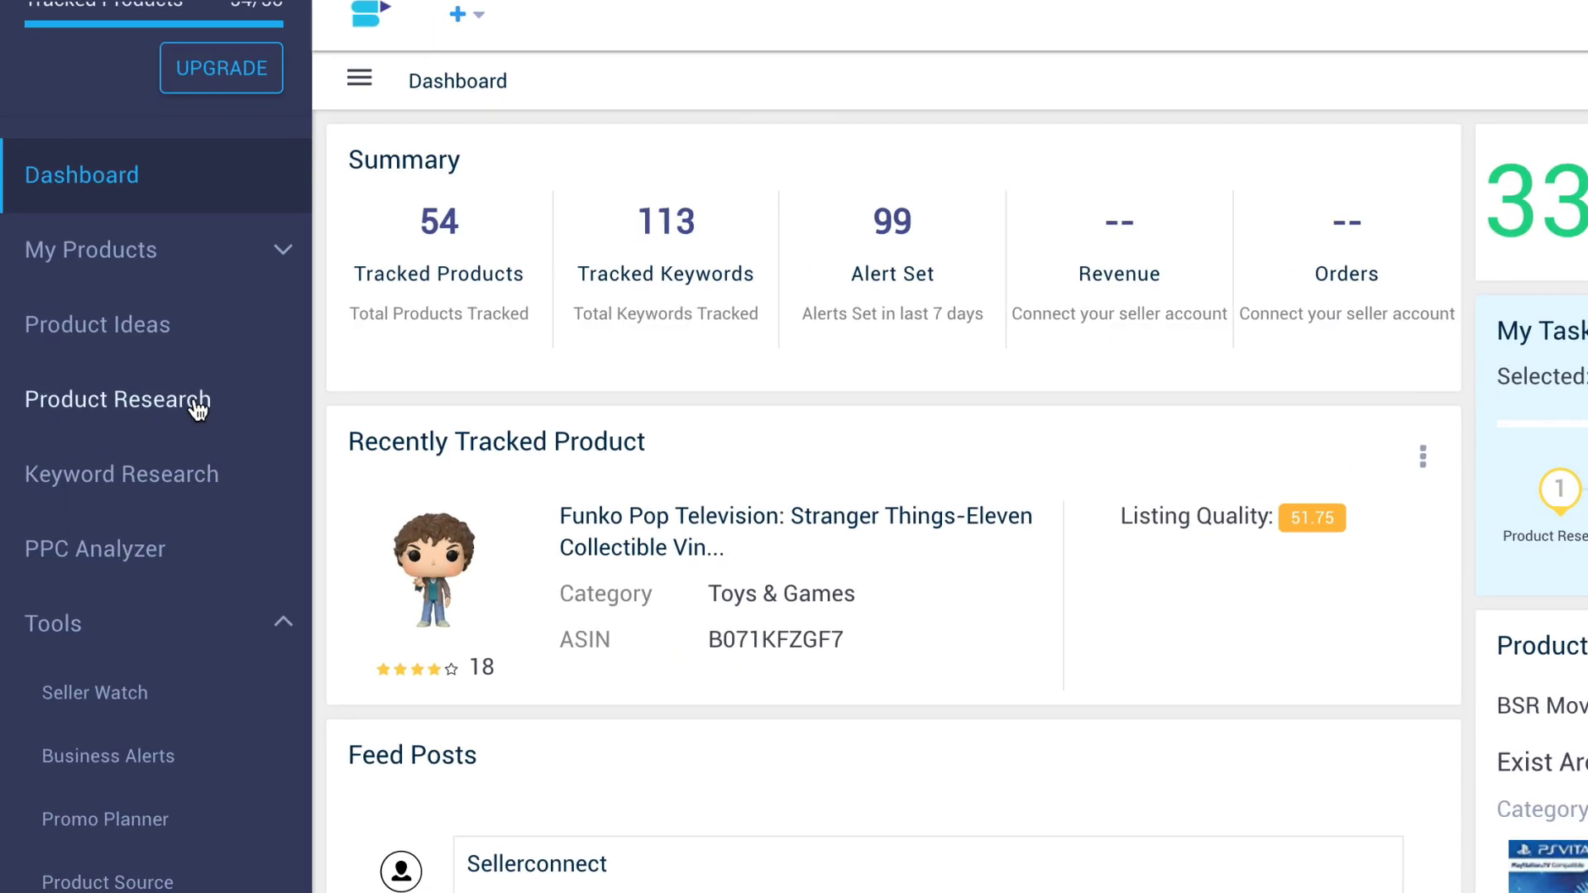
Open Product Research and scroll through the 16 earlier 'thick yoga mat non slip' results.
click(195, 395)
scroll(308, 453, down, 2)
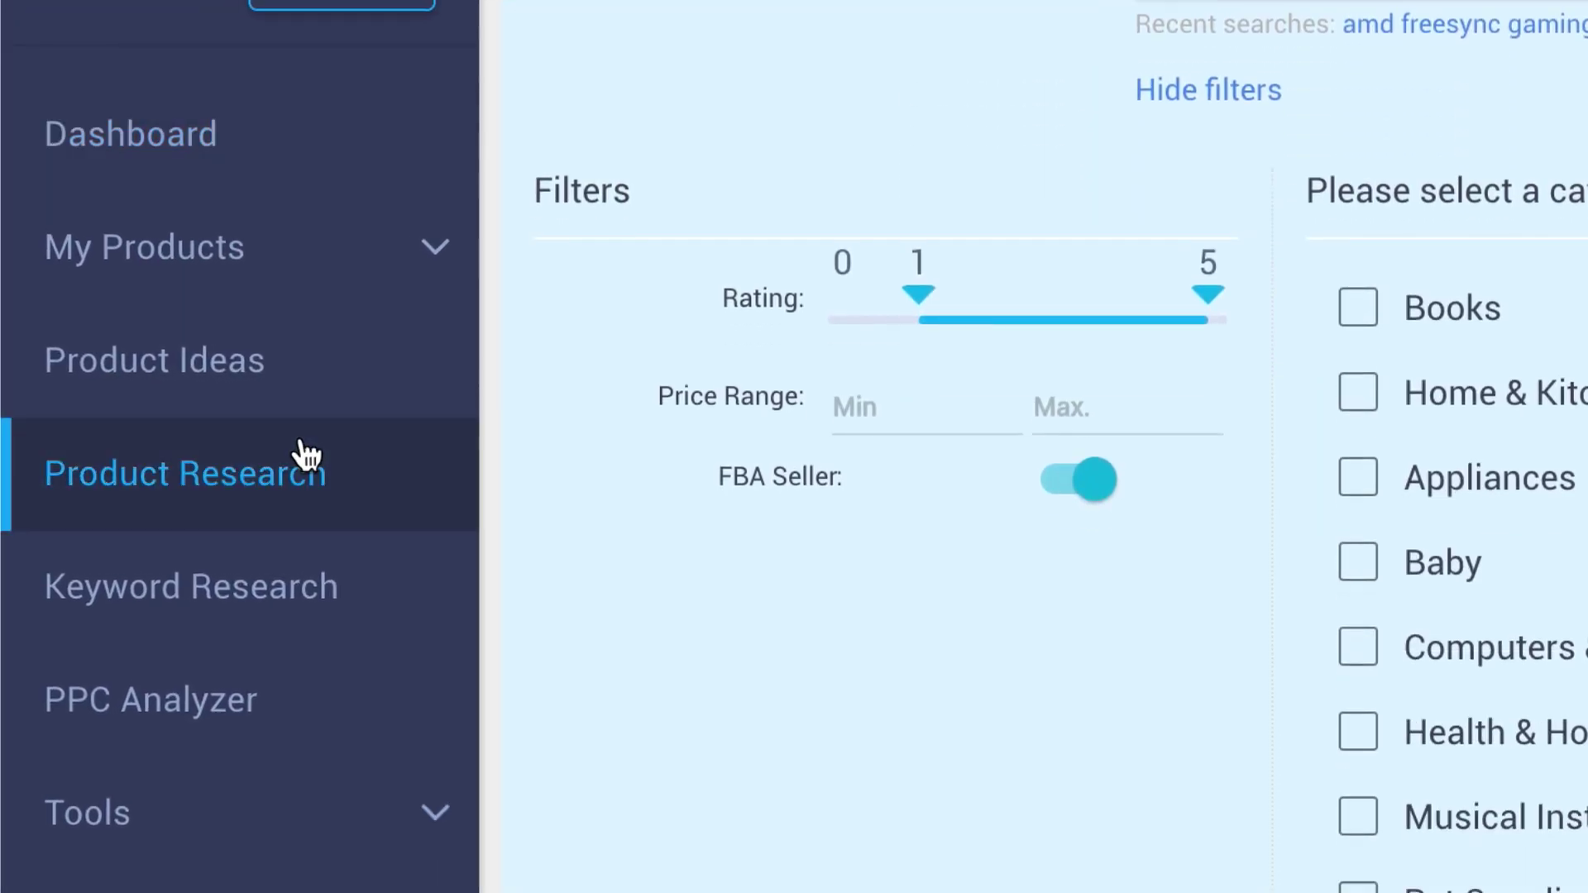
scroll(308, 453, down, 3)
scroll(308, 453, down, 3)
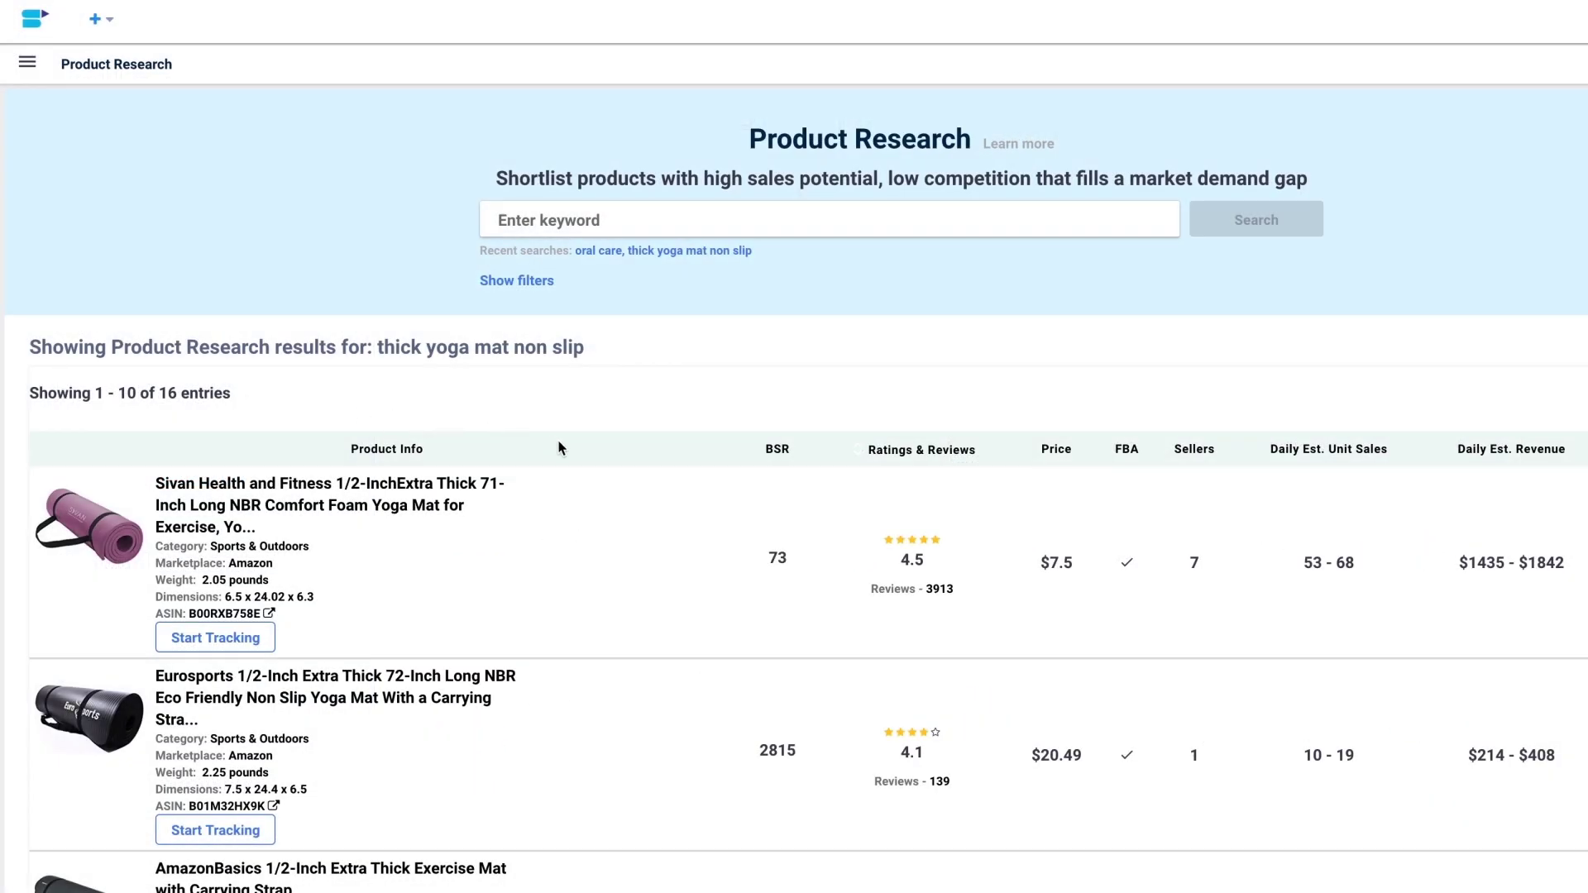
scroll(674, 720, down, 1)
scroll(674, 720, down, 7)
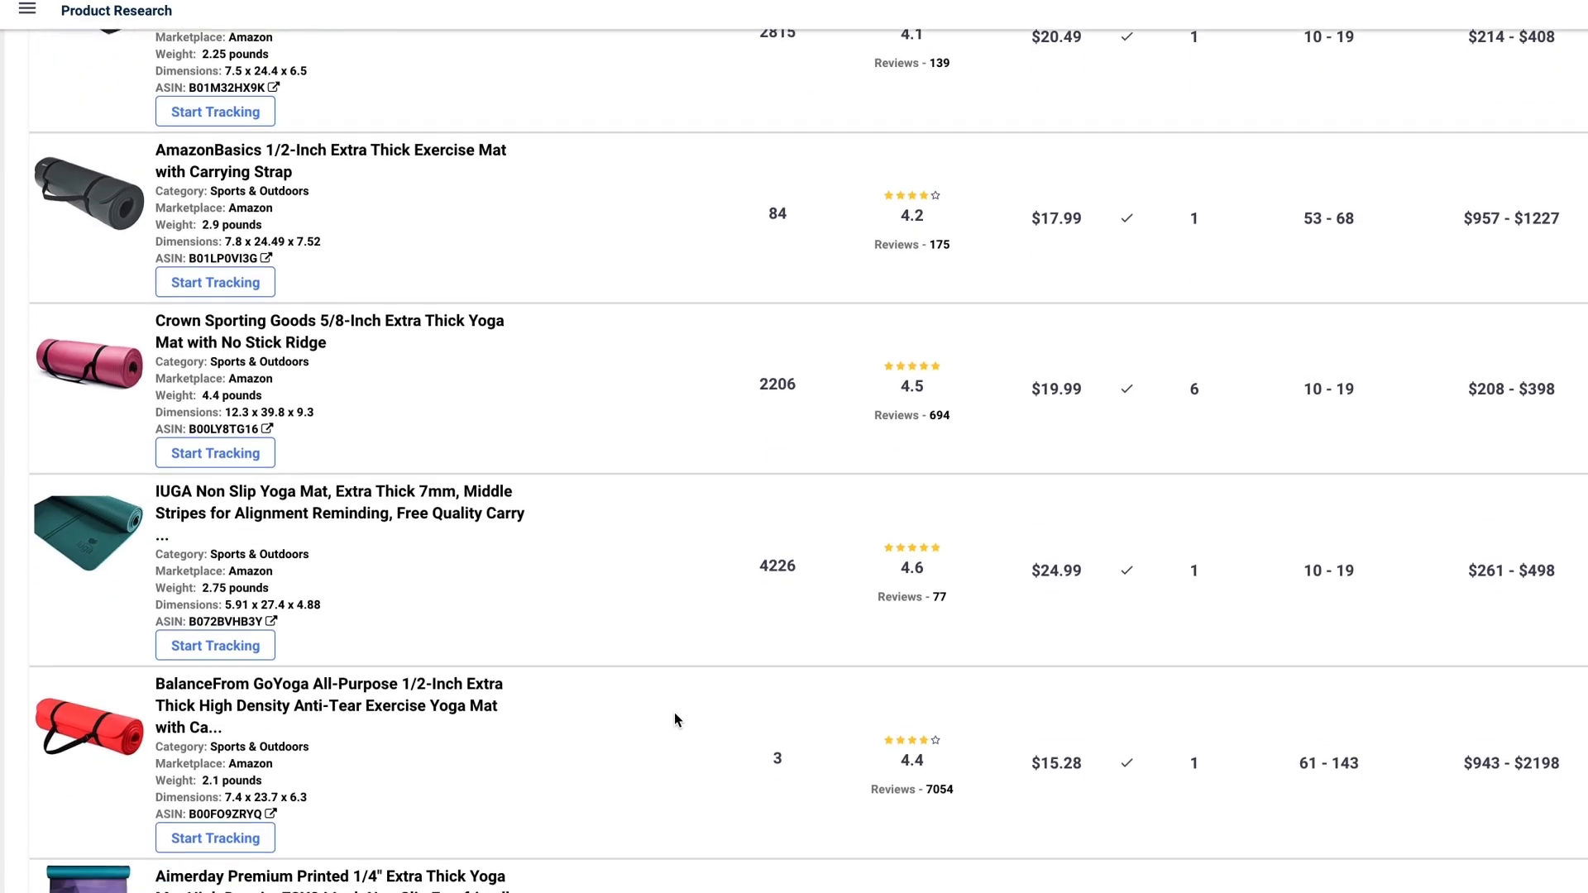
scroll(674, 720, down, 2)
scroll(674, 719, down, 6)
scroll(674, 712, down, 3)
scroll(635, 597, up, 5)
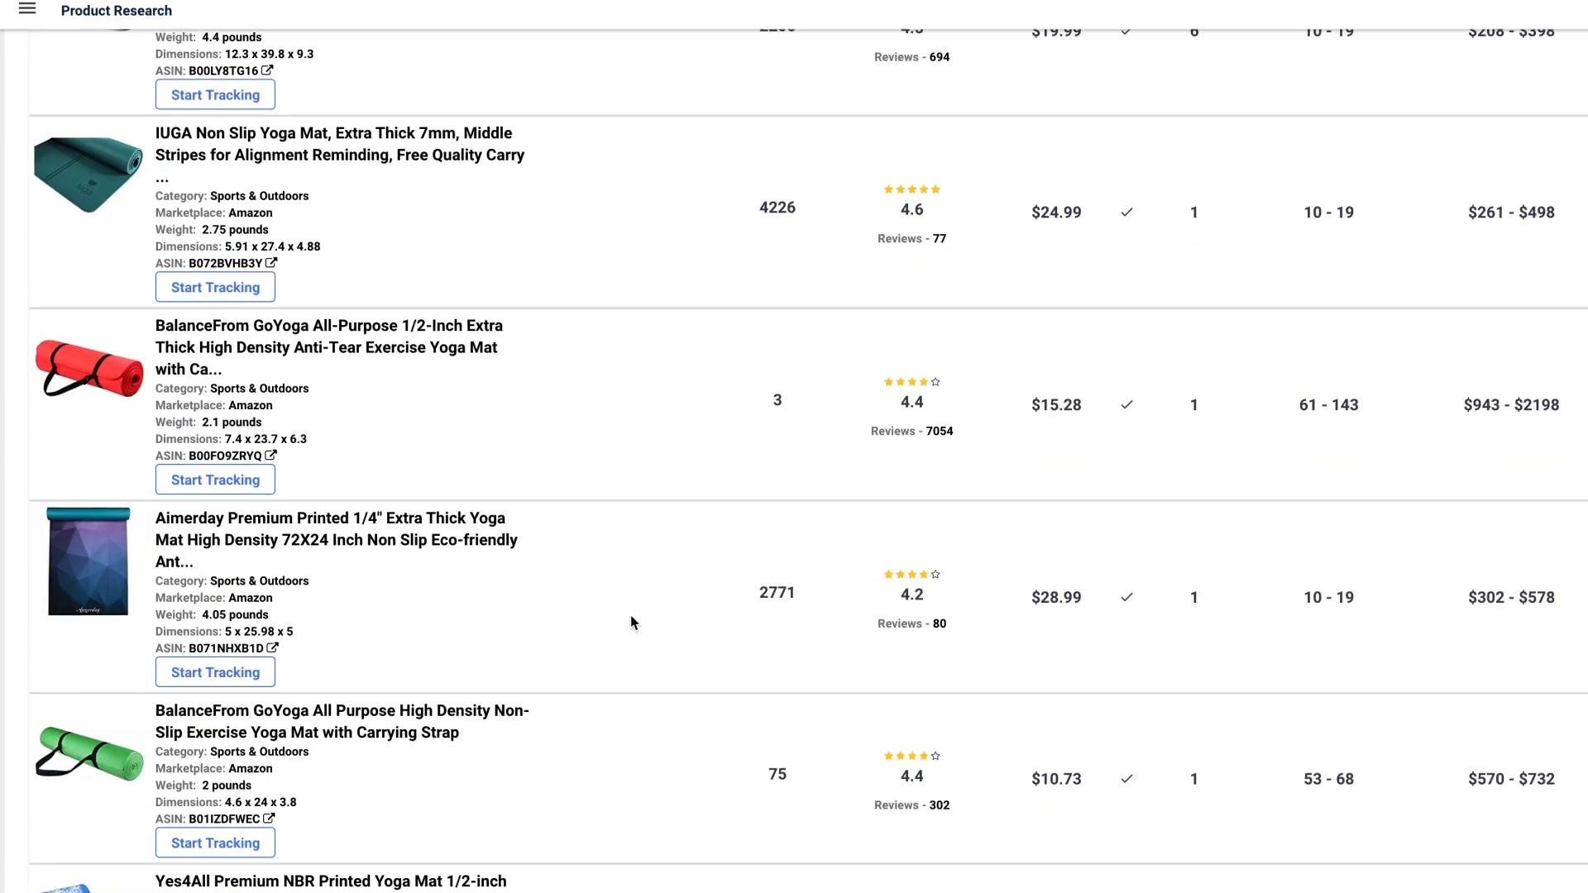
scroll(632, 612, up, 6)
scroll(629, 619, up, 5)
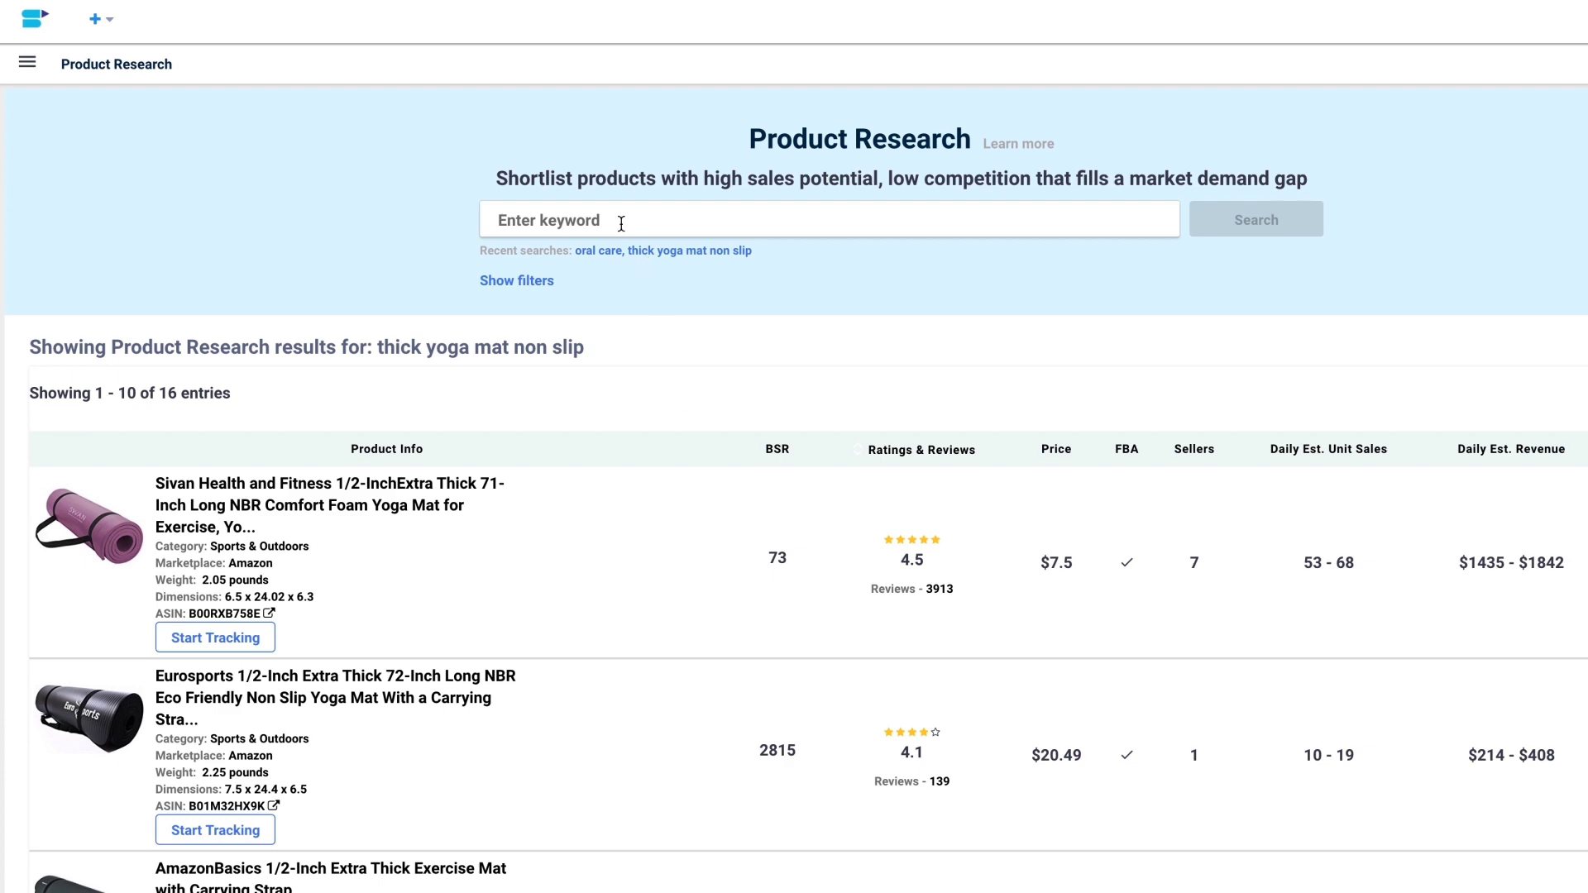
Search 'oral care' with the minimum rating filter at 4 stars, listing 30 products.
click(621, 223)
text(oral)
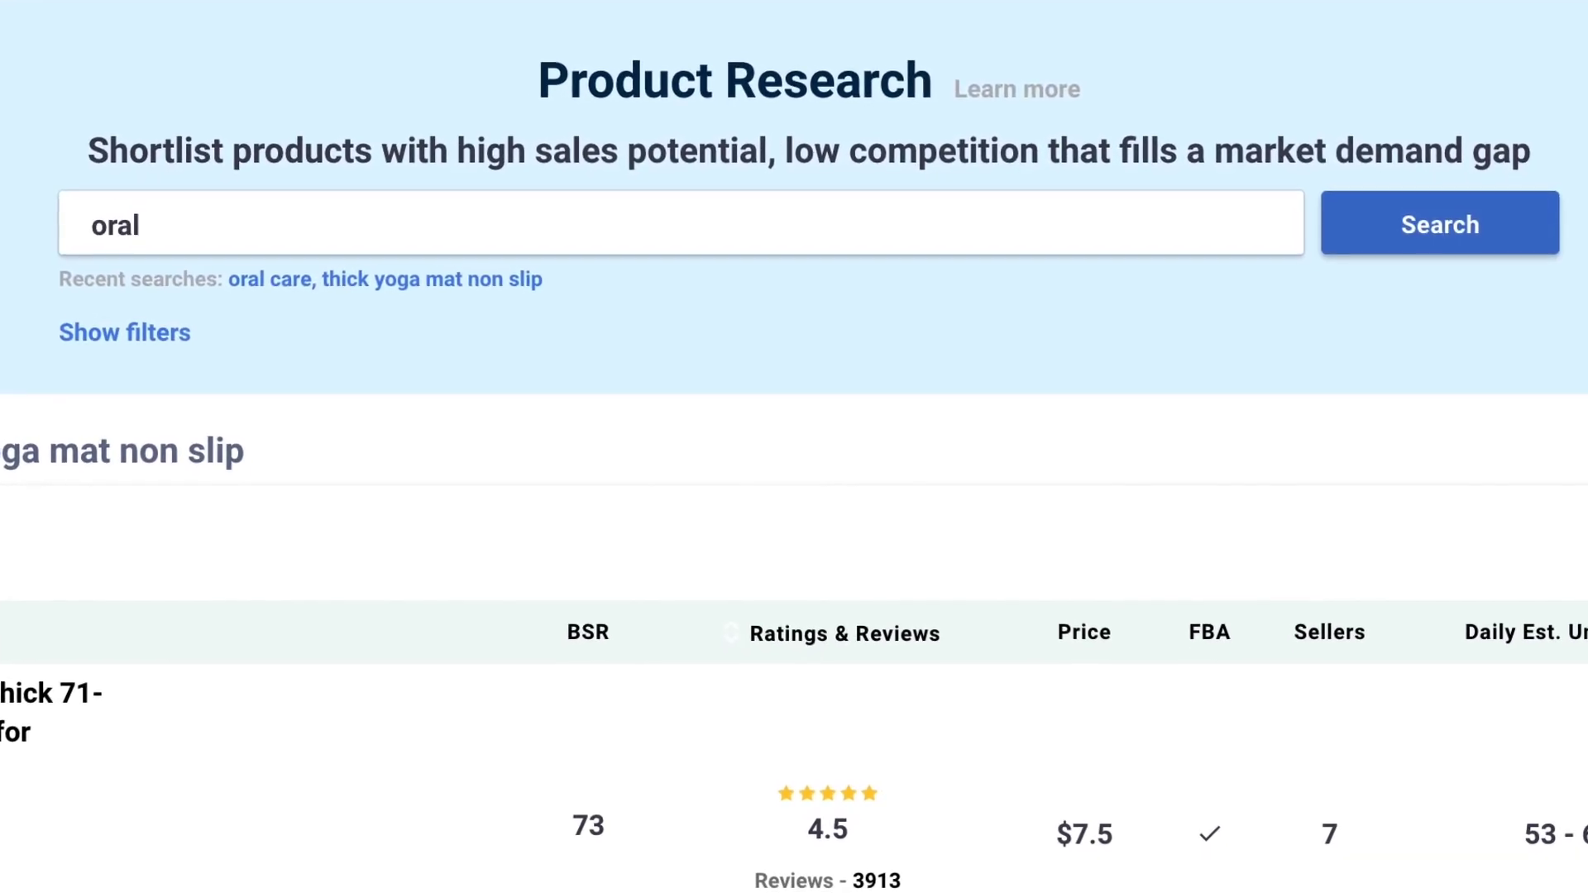
text( care)
click(124, 331)
mouse_move(142, 496)
mouse_down()
mouse_move(249, 512)
mouse_move(566, 496)
mouse_up()
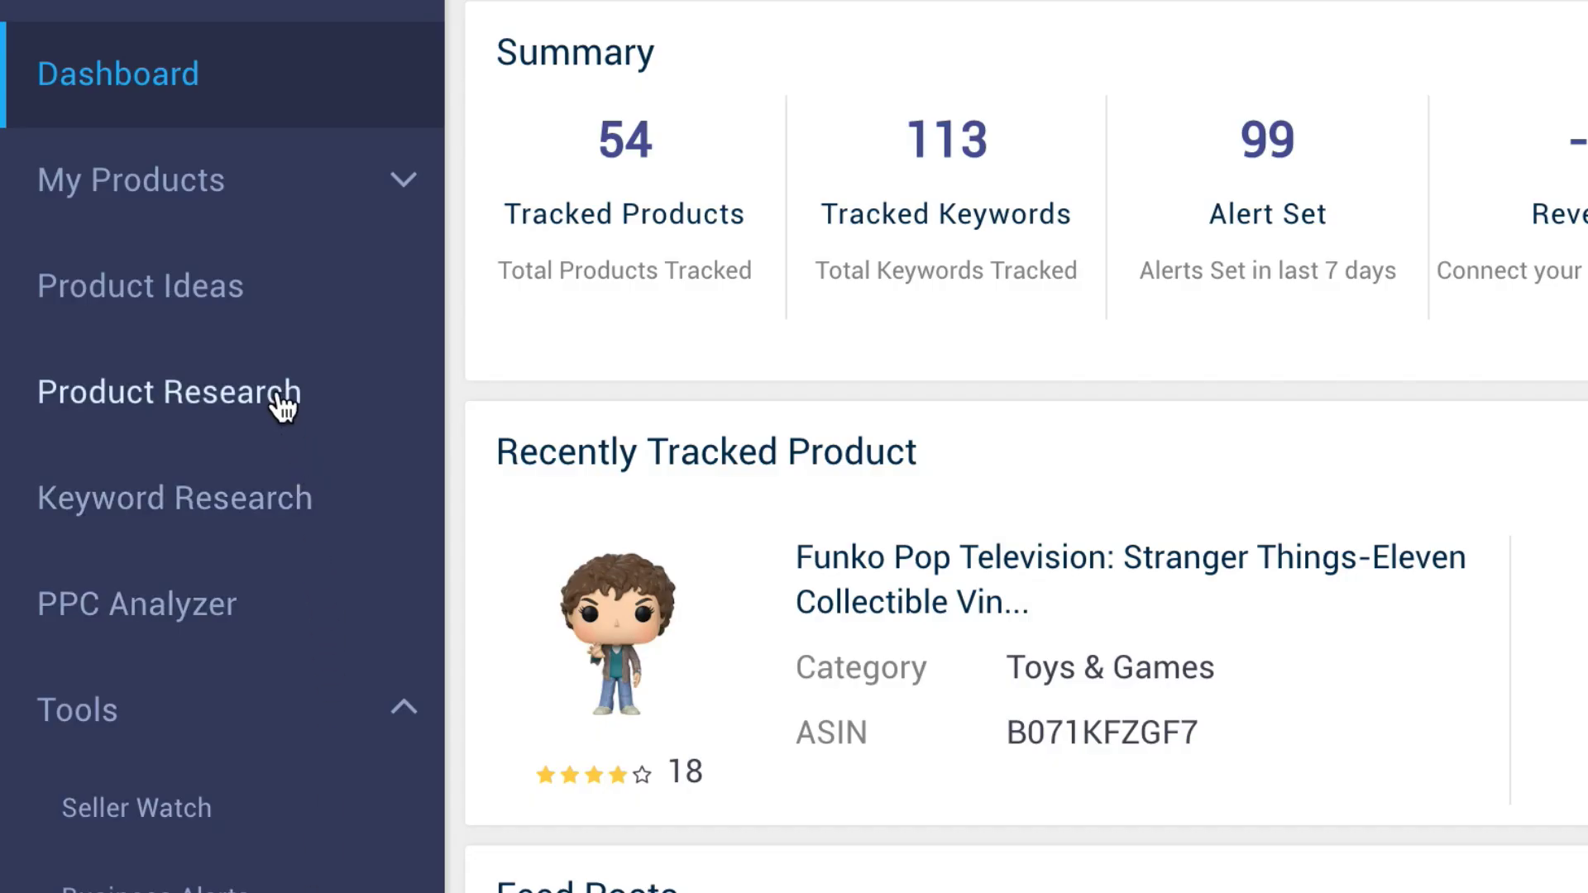
click(280, 397)
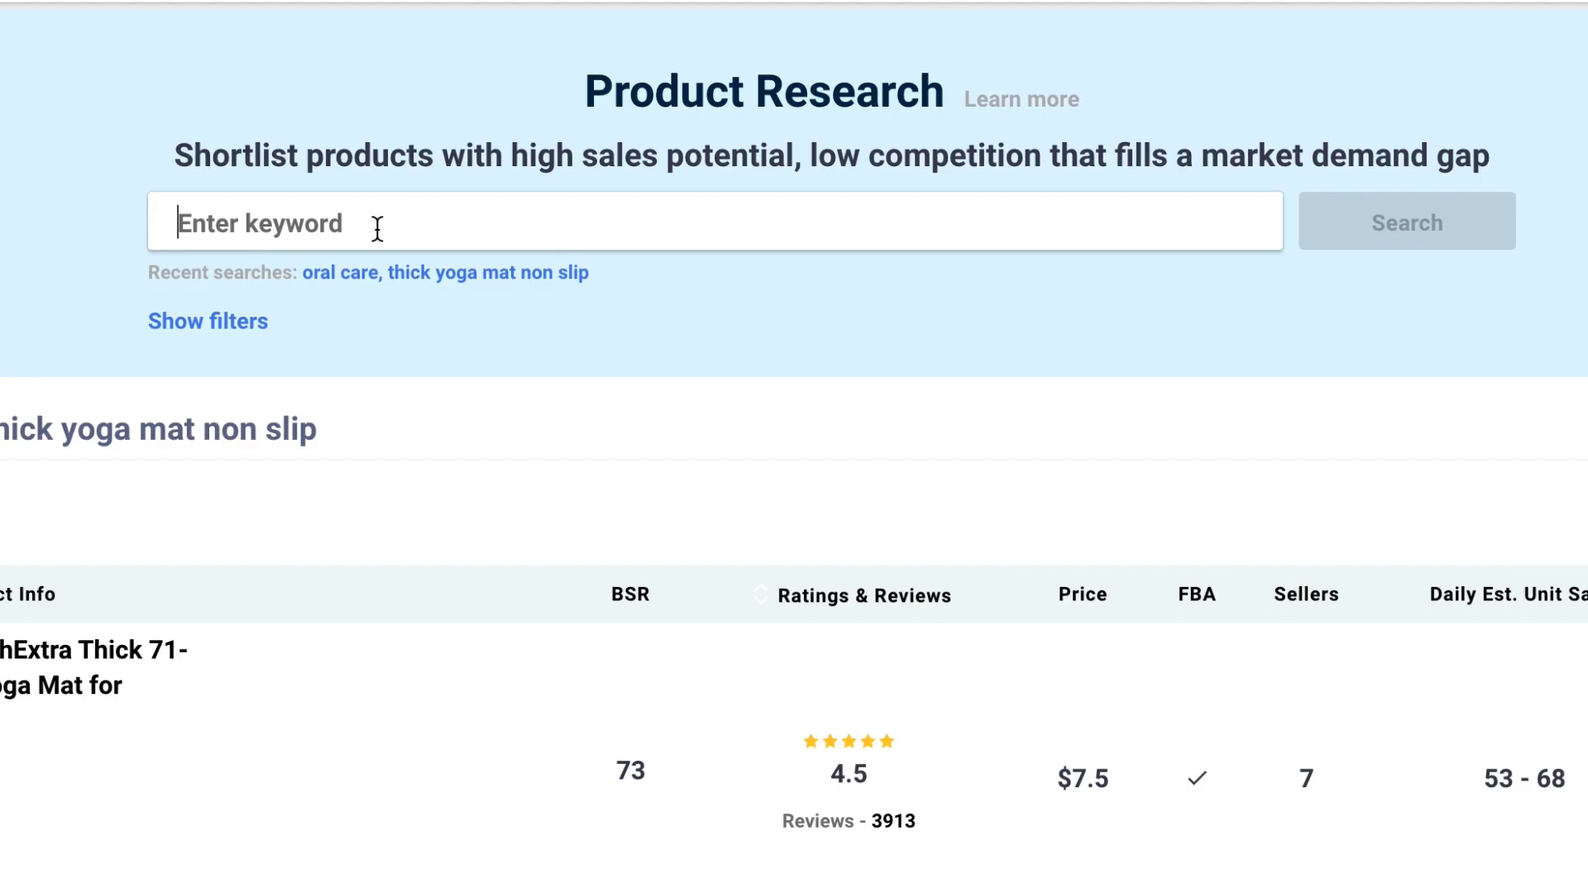
text(oral care)
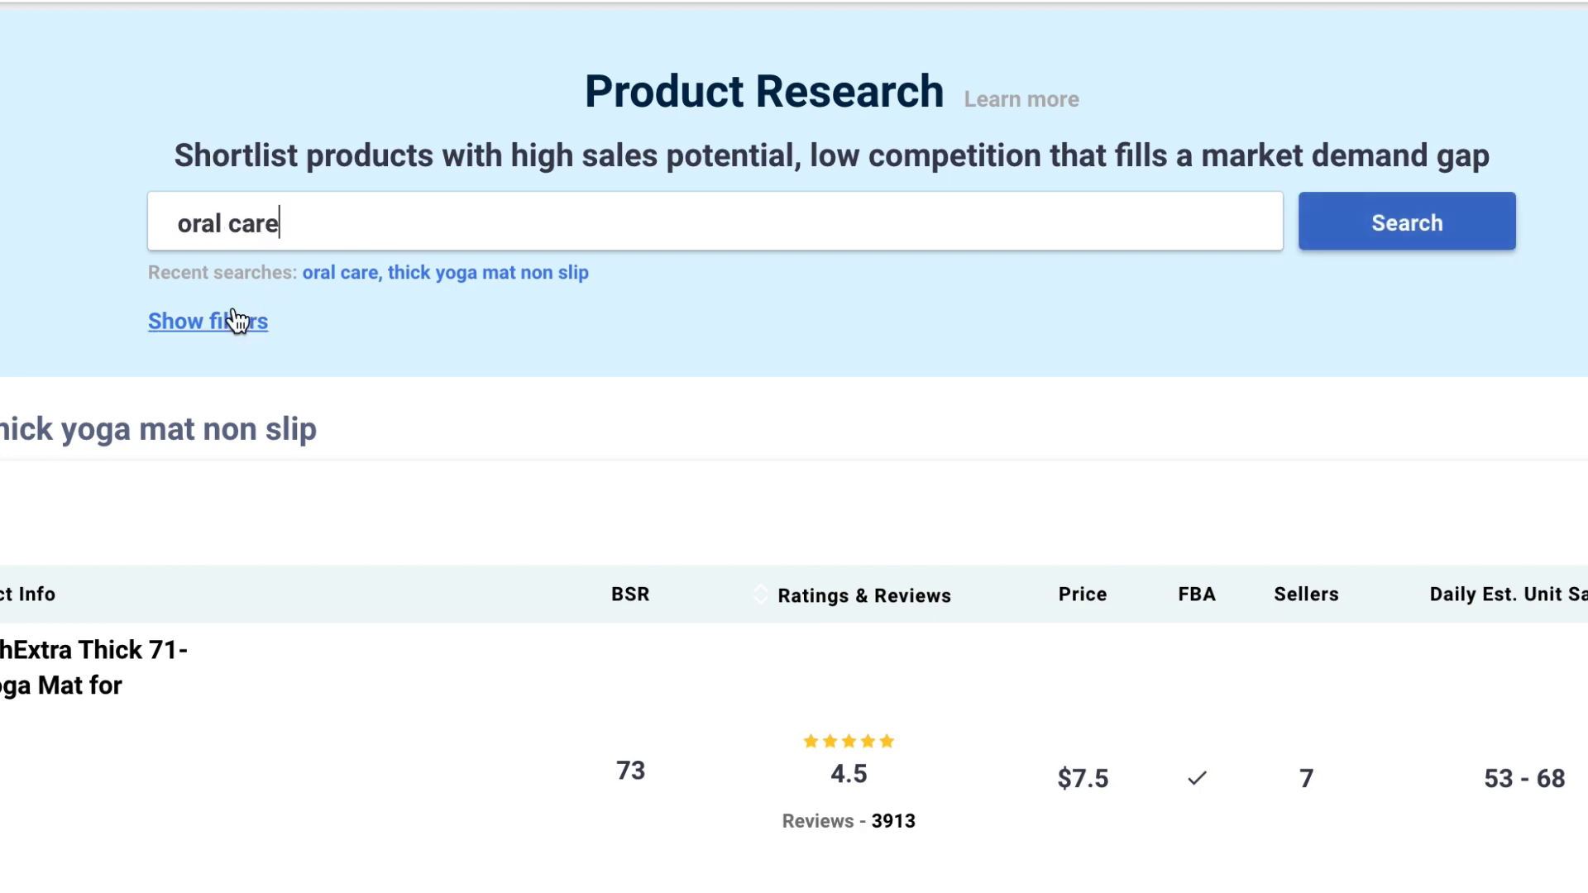
click(232, 321)
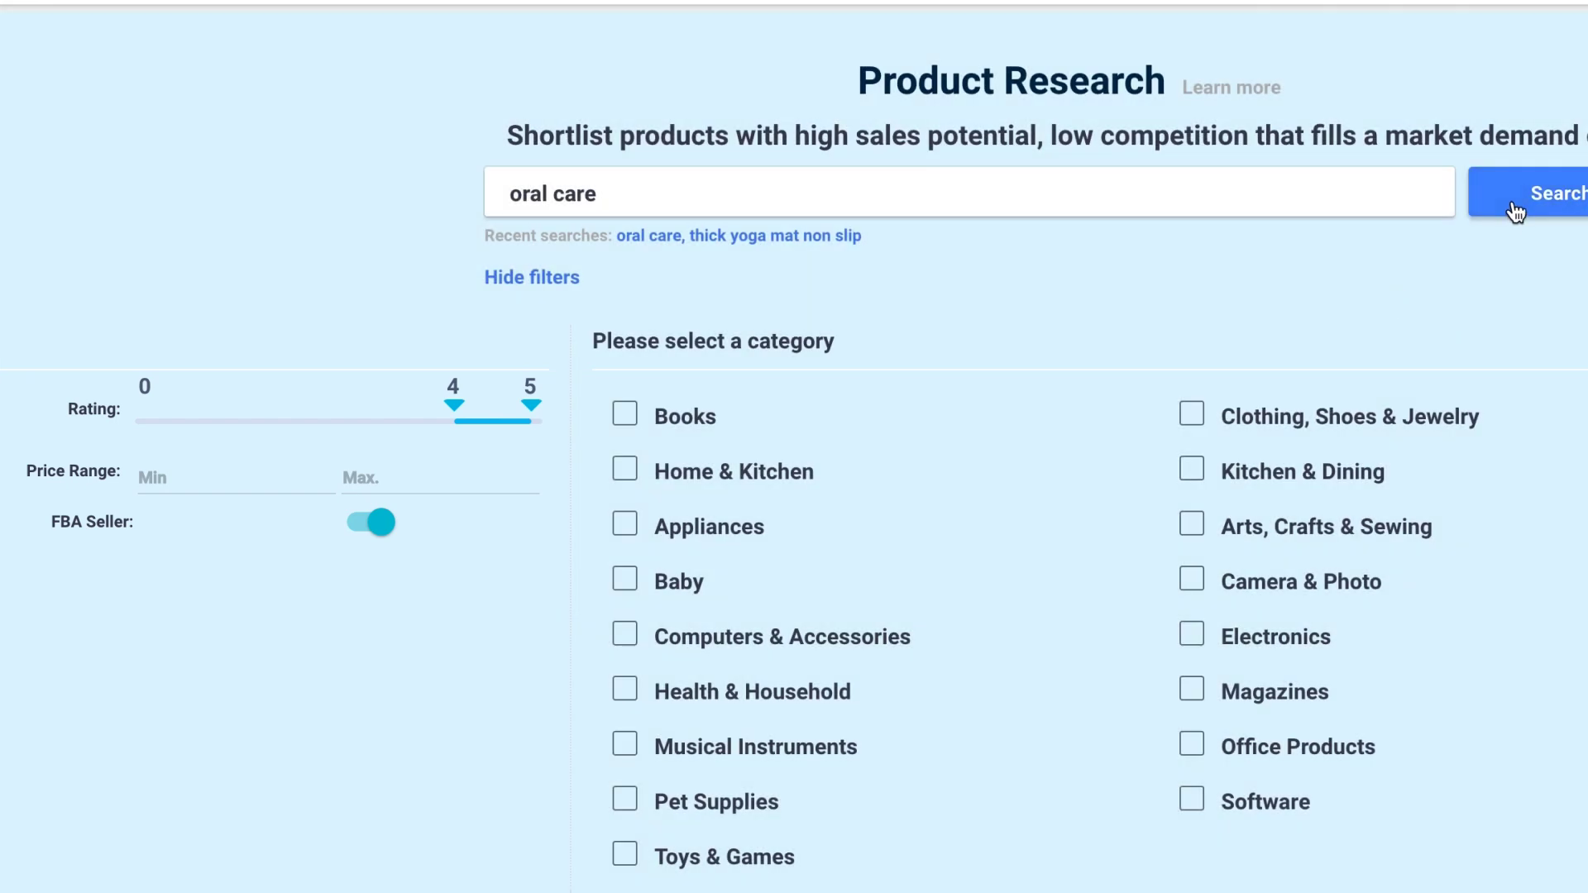
click(1516, 212)
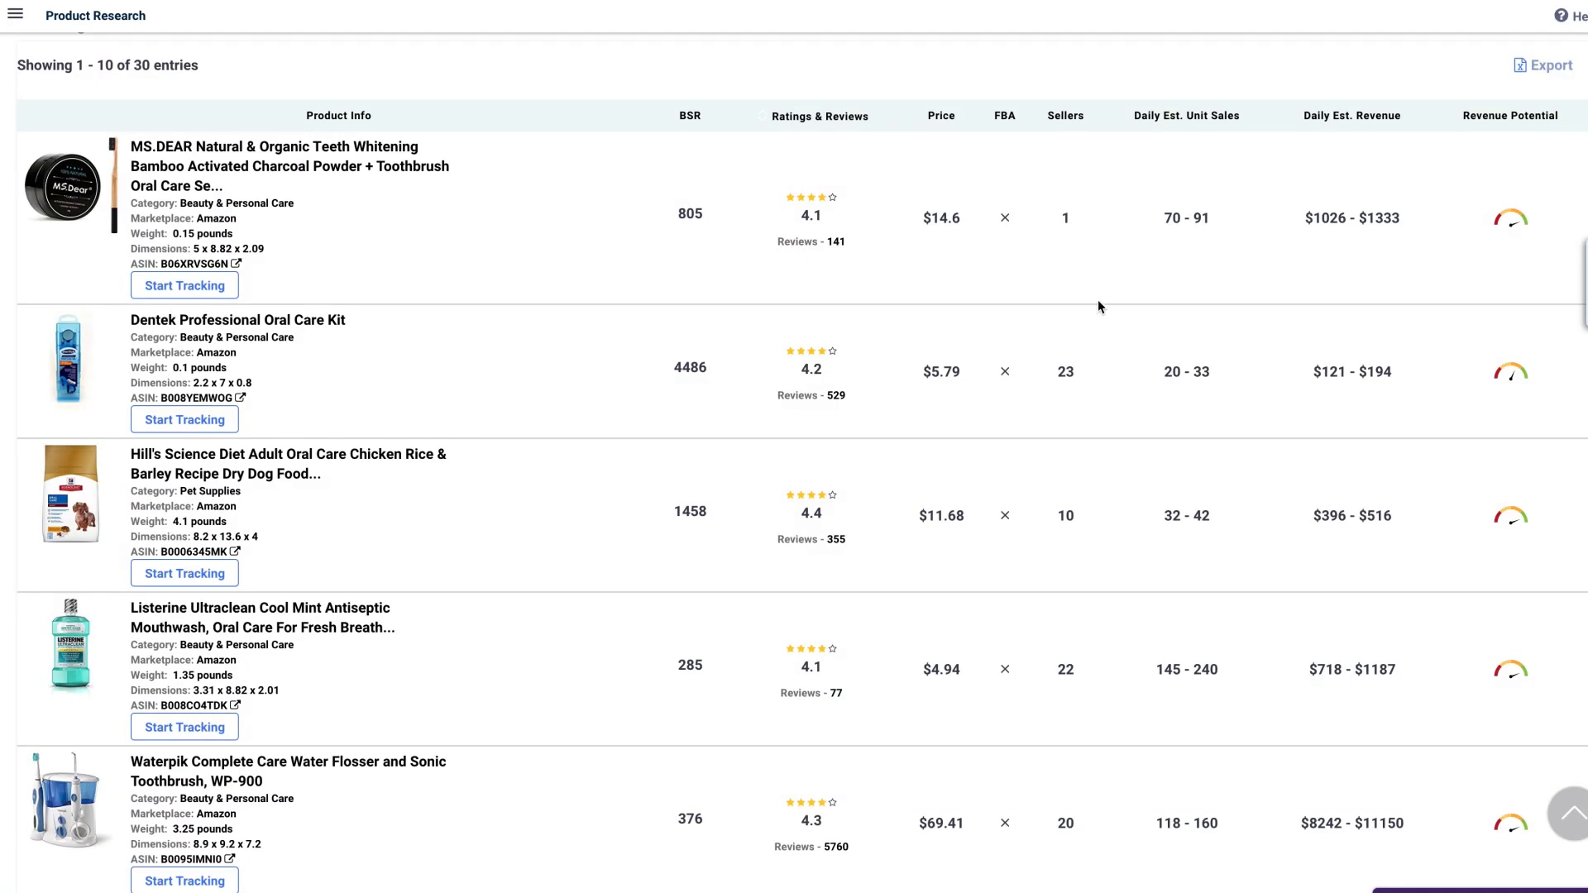
Scroll through the 30 oral care results to review their sales and revenue estimates.
scroll(1089, 352, down, 3)
scroll(1088, 358, down, 1)
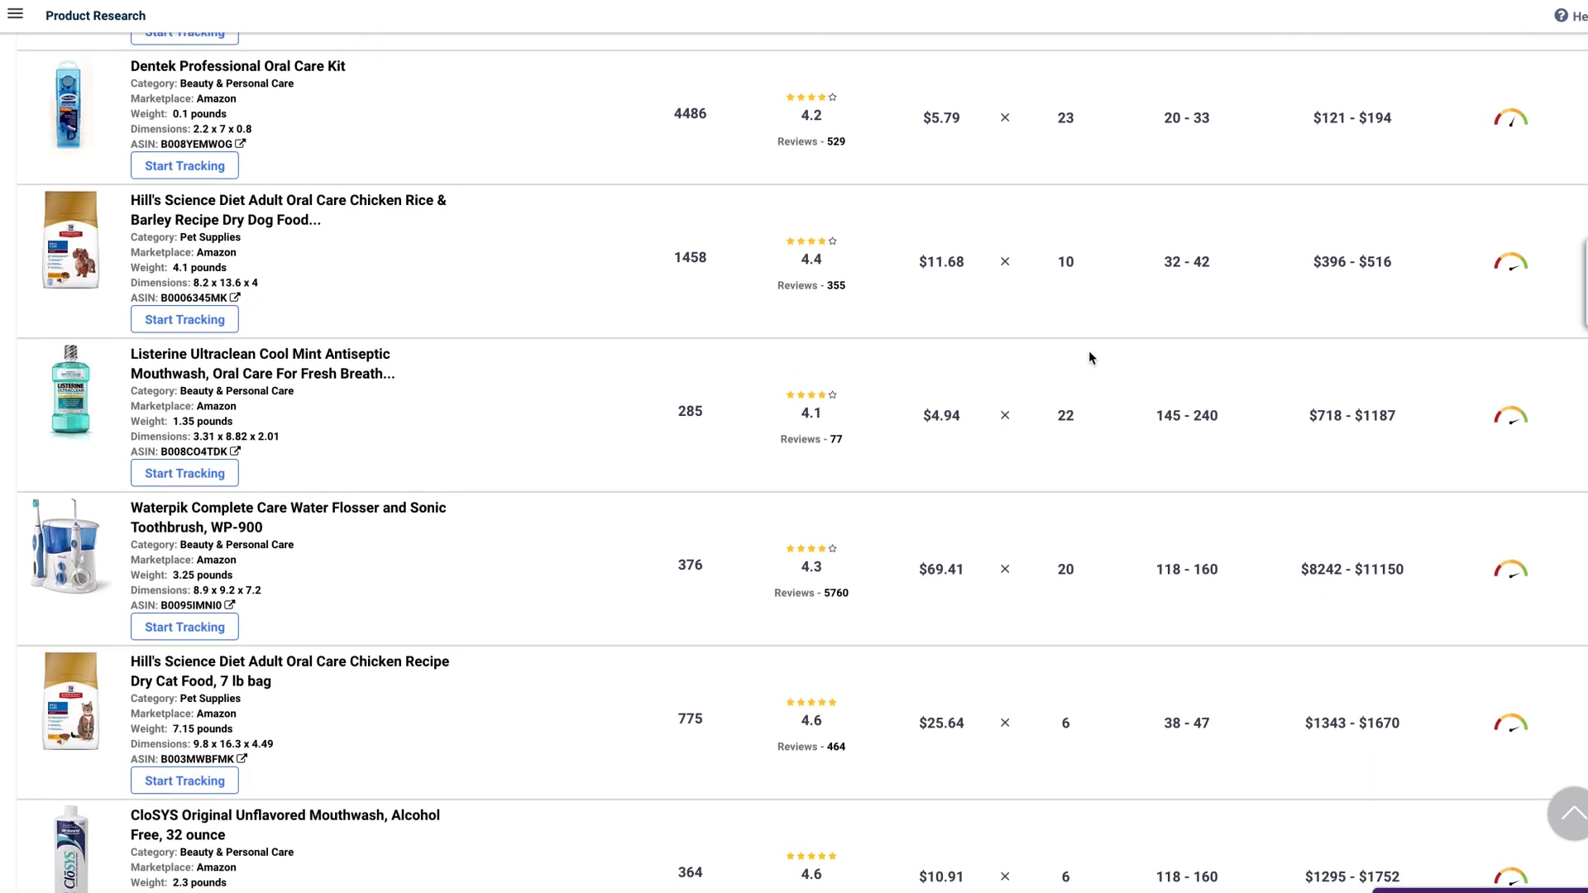
scroll(1088, 357, down, 2)
scroll(1088, 357, down, 1)
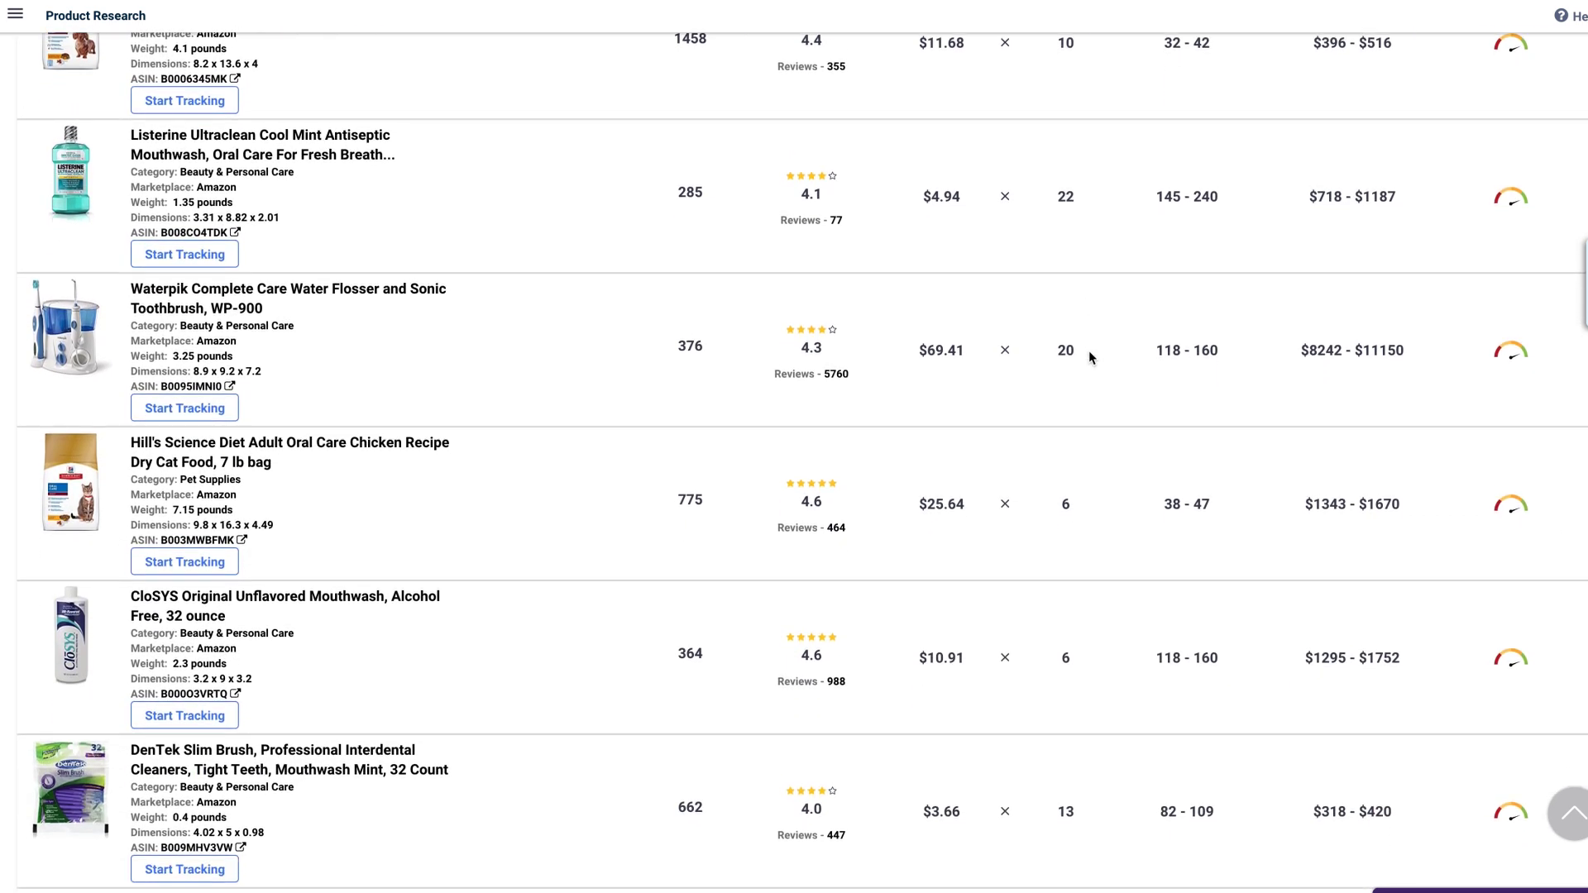
scroll(1088, 357, down, 1)
scroll(1140, 522, up, 10)
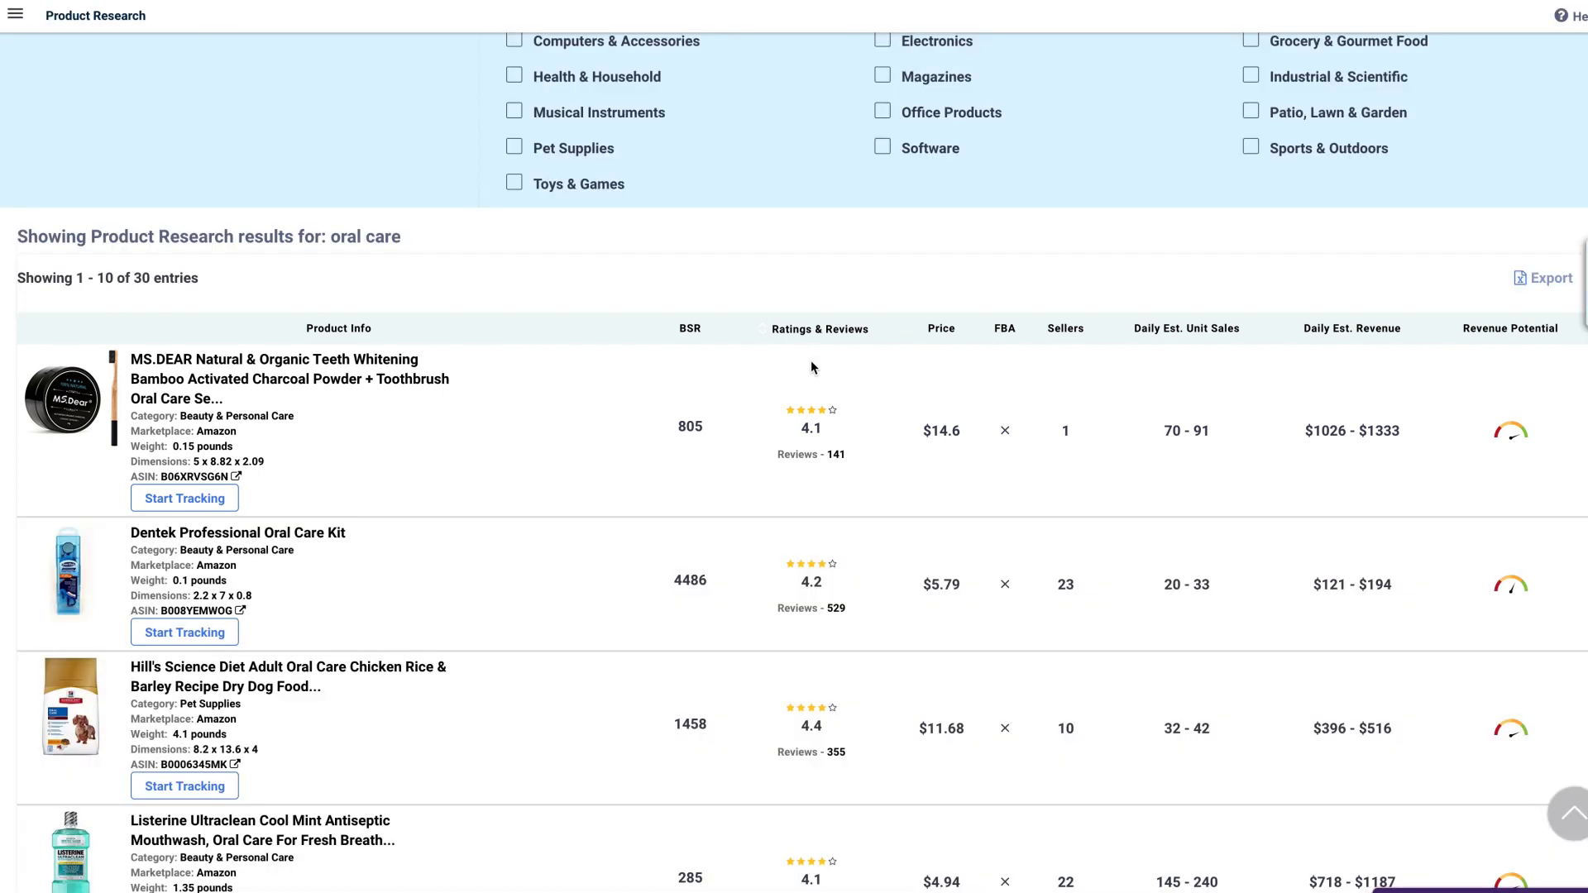
scroll(1416, 530, down, 2)
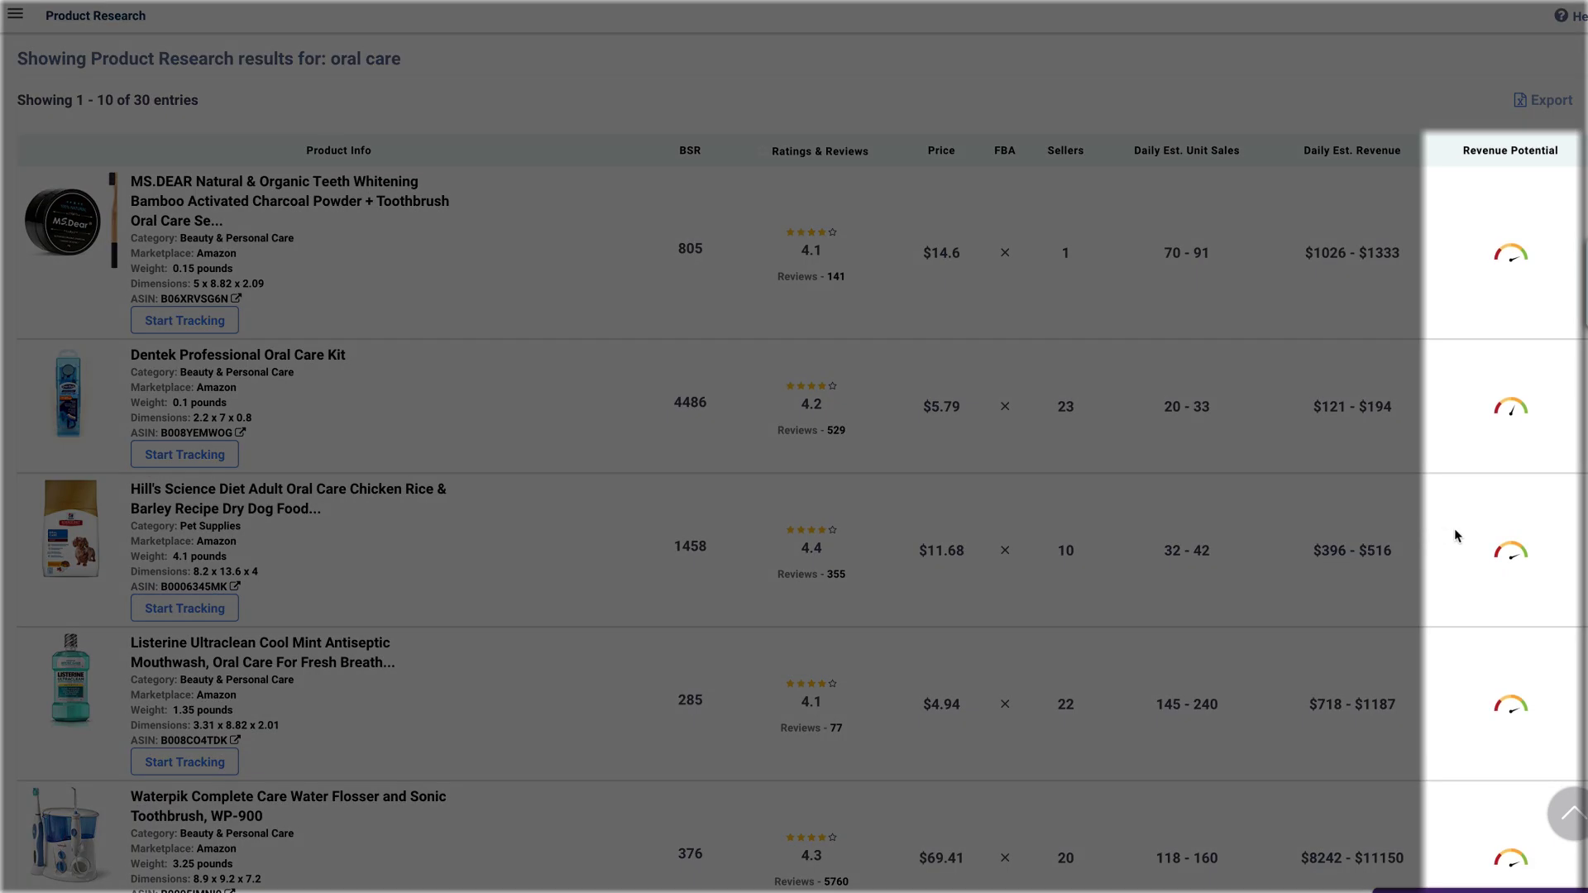
scroll(1455, 535, down, 2)
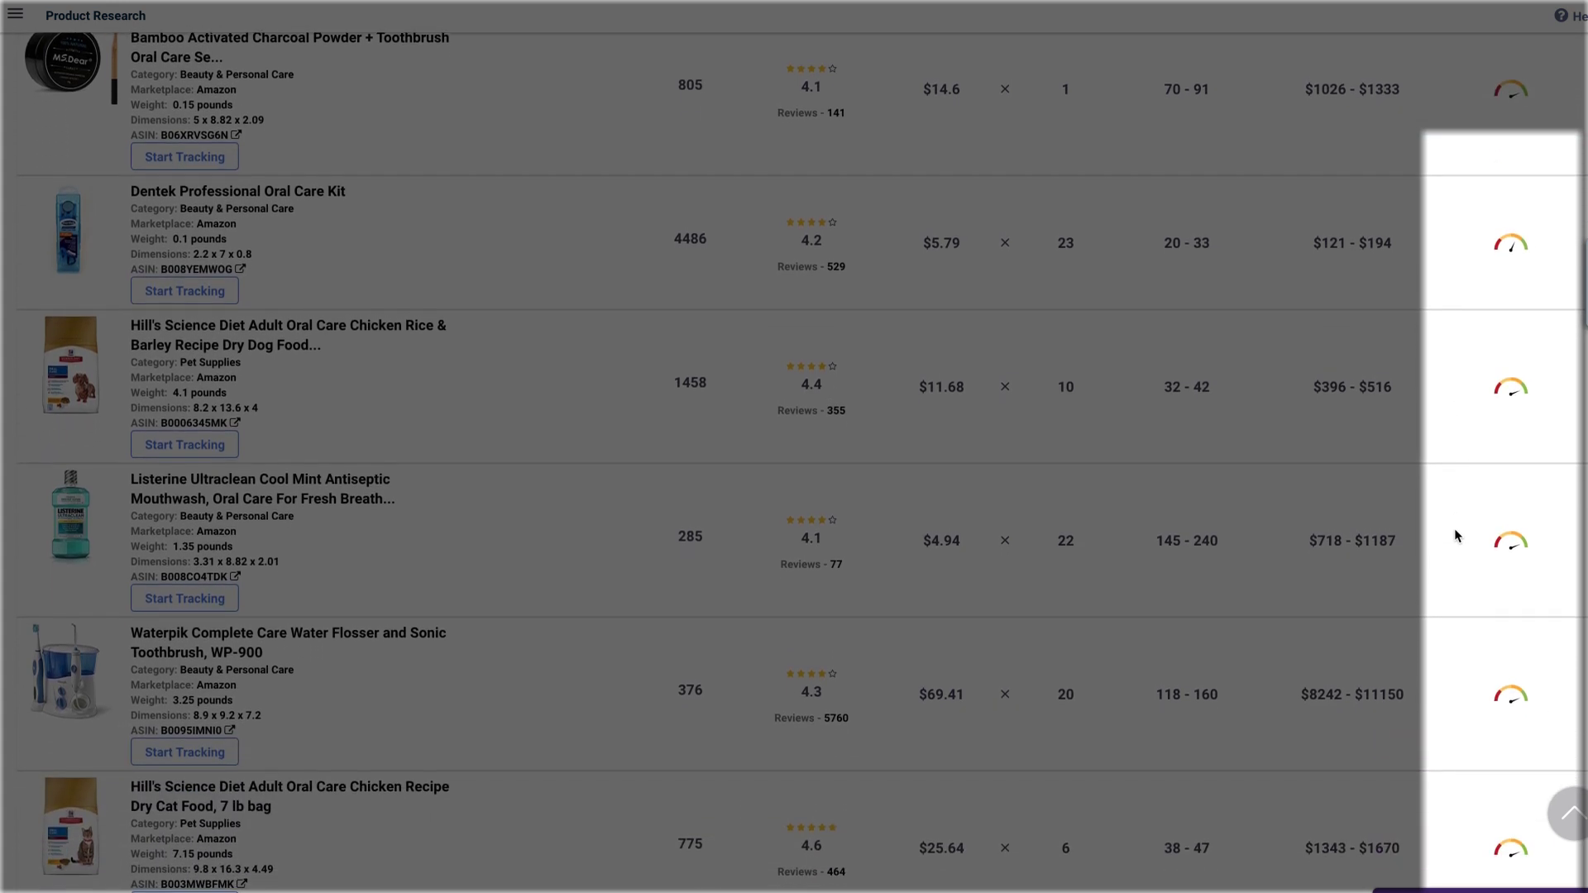
scroll(1456, 535, down, 3)
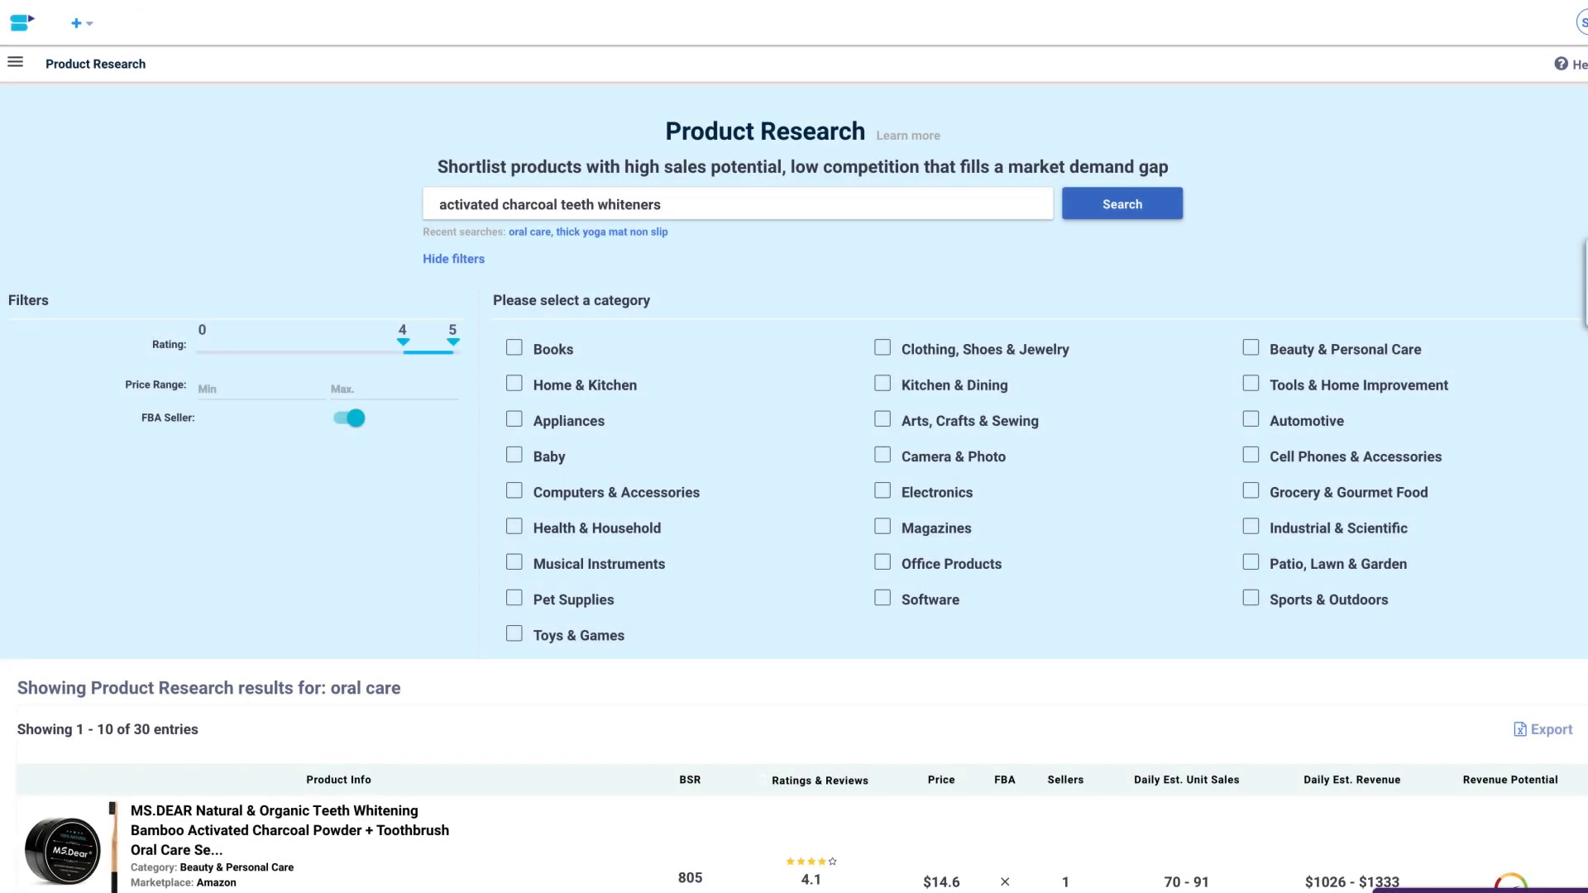
Run the 'activated charcoal teeth whiteners' search, dismiss the Revenue Potential overlay, and review the results.
click(1090, 217)
scroll(1075, 219, down, 5)
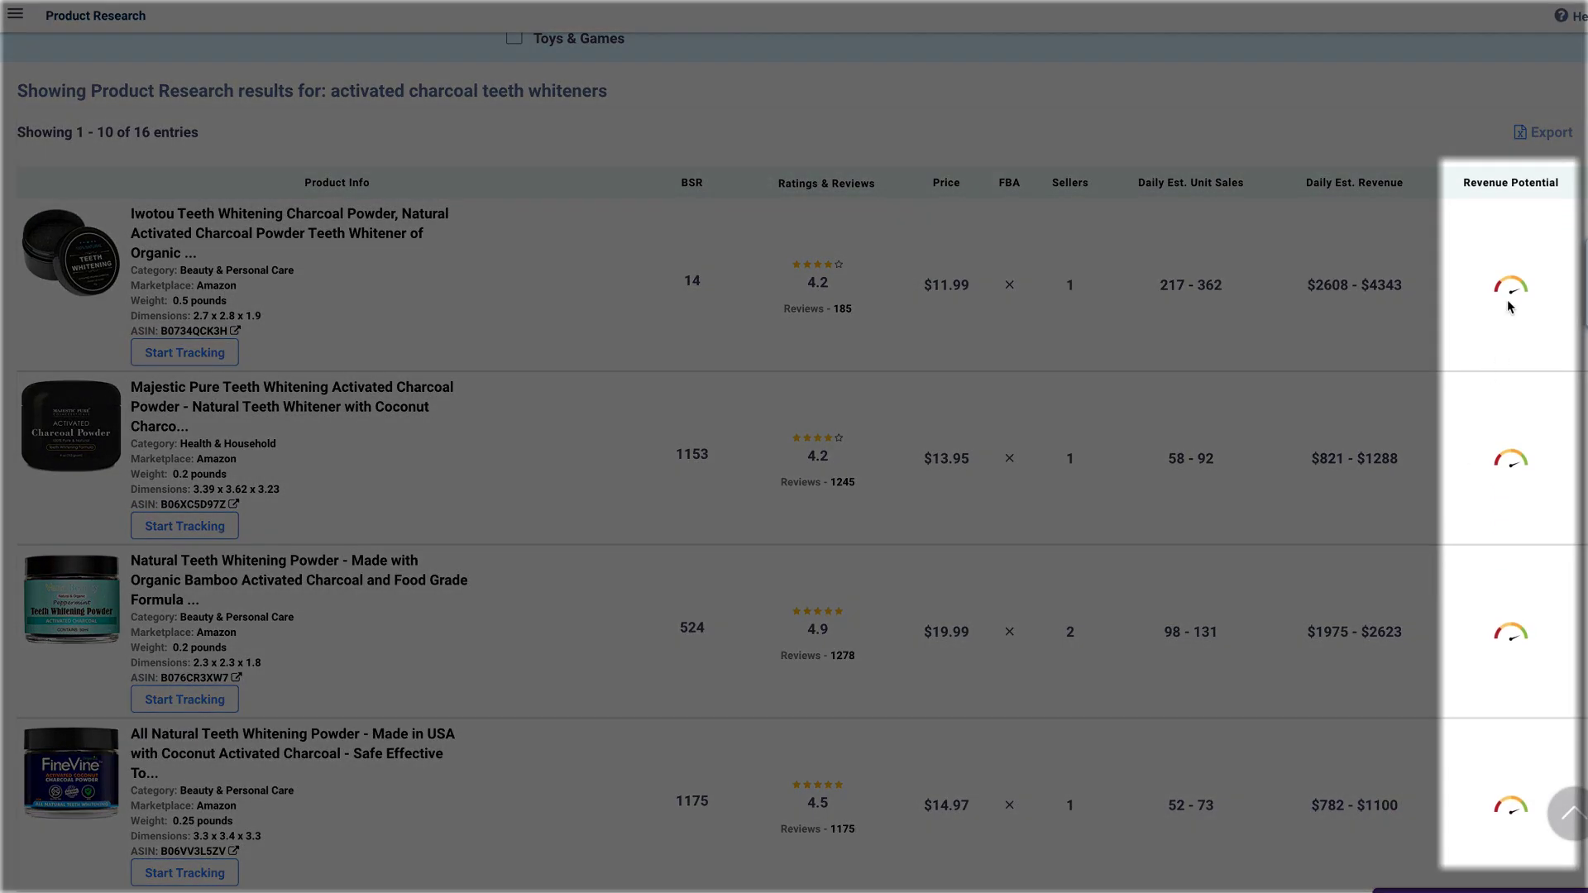
mouse_move(1508, 633)
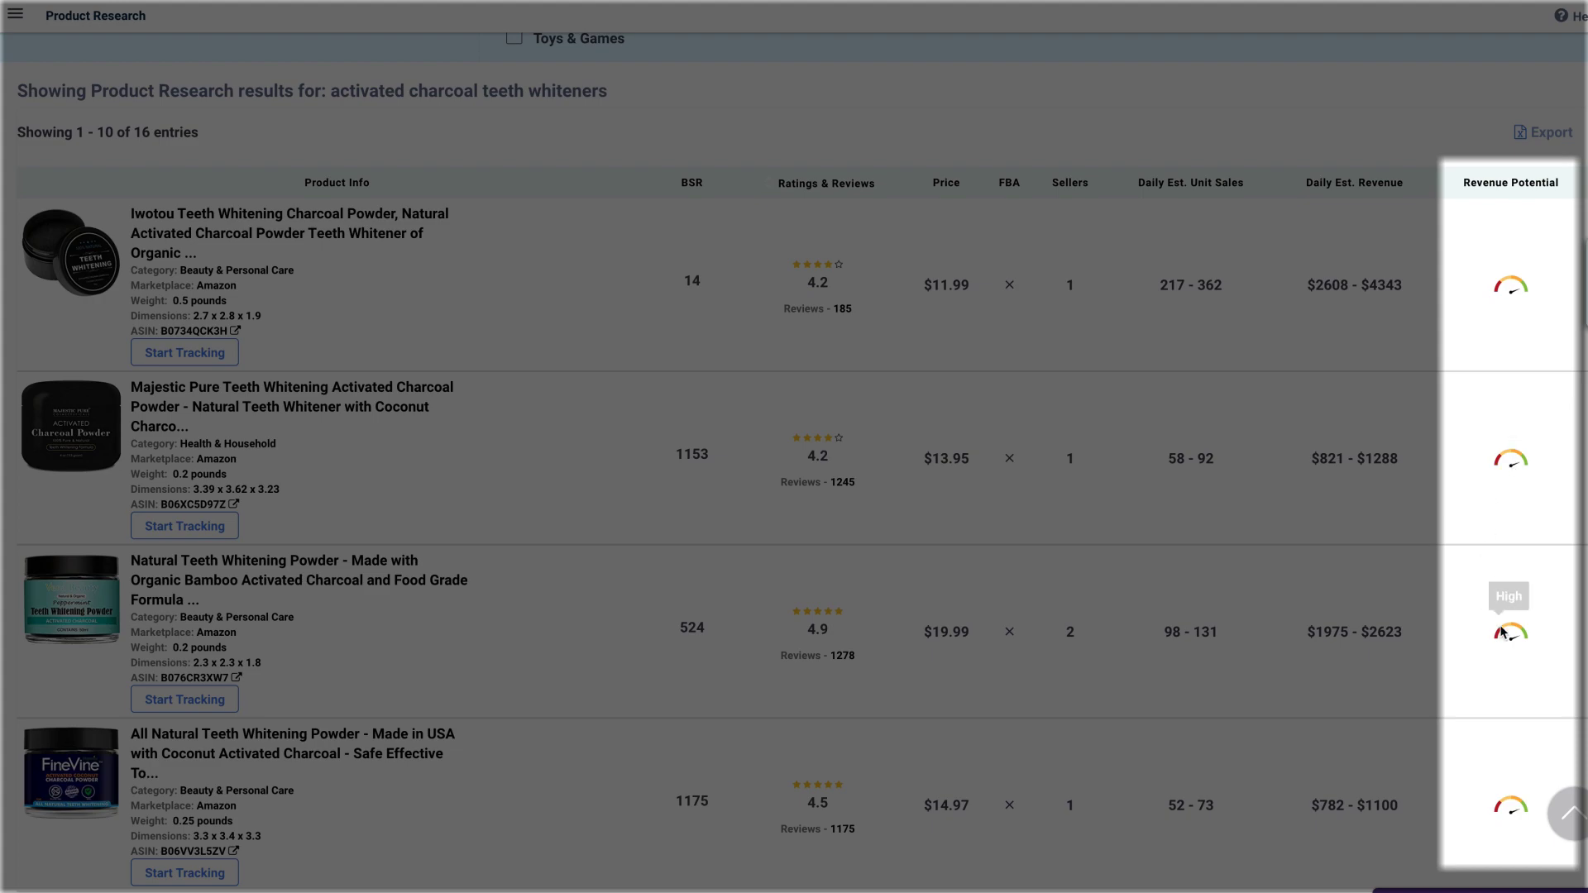
click(839, 648)
scroll(841, 642, down, 2)
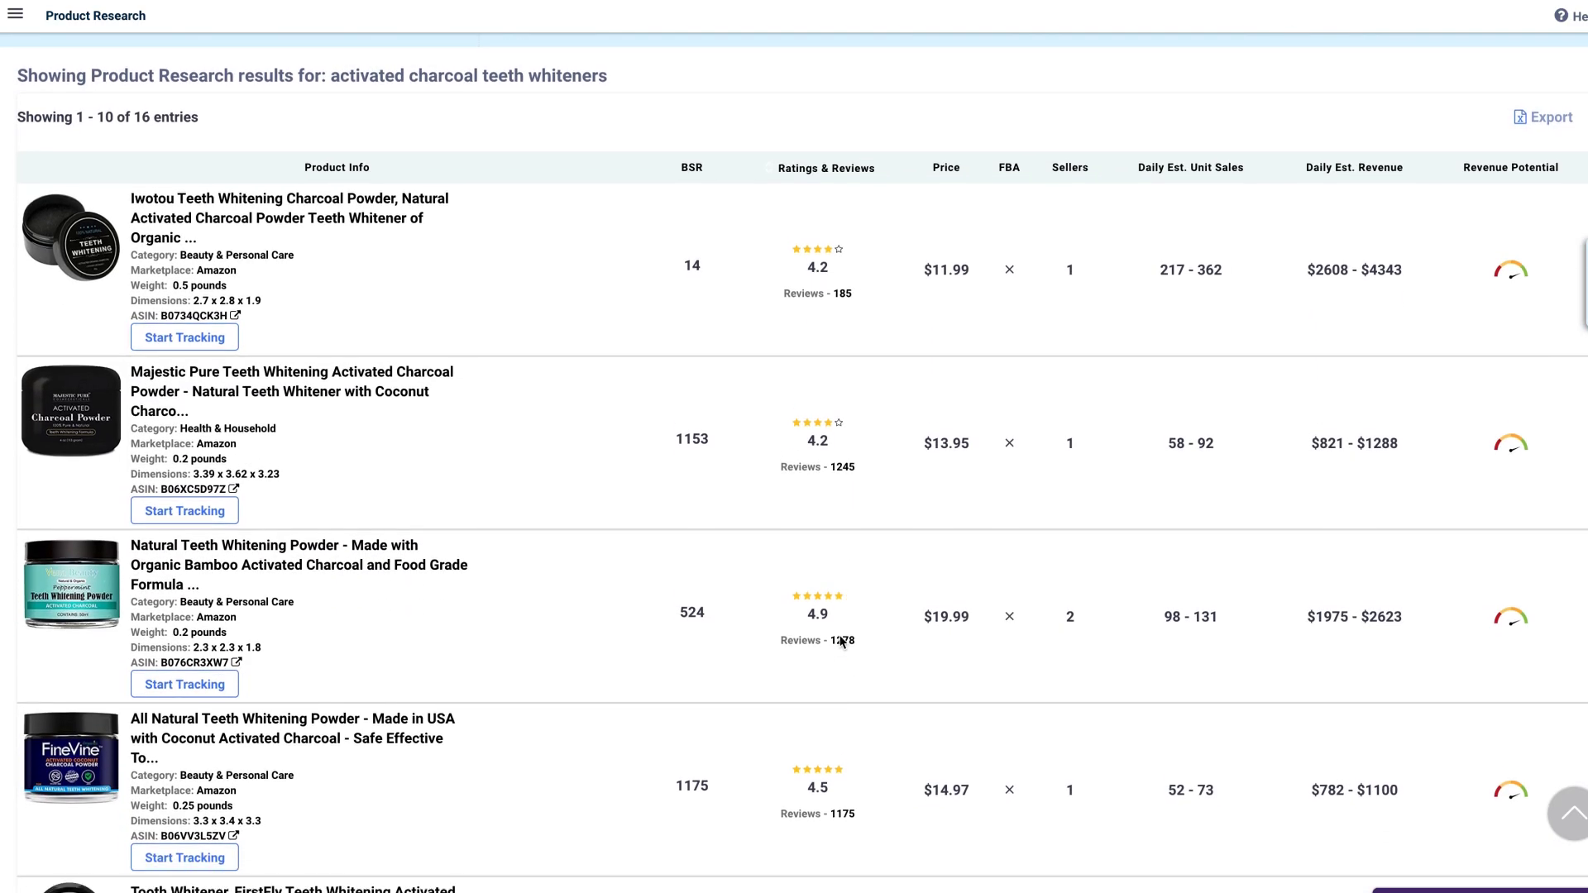
scroll(842, 642, down, 2)
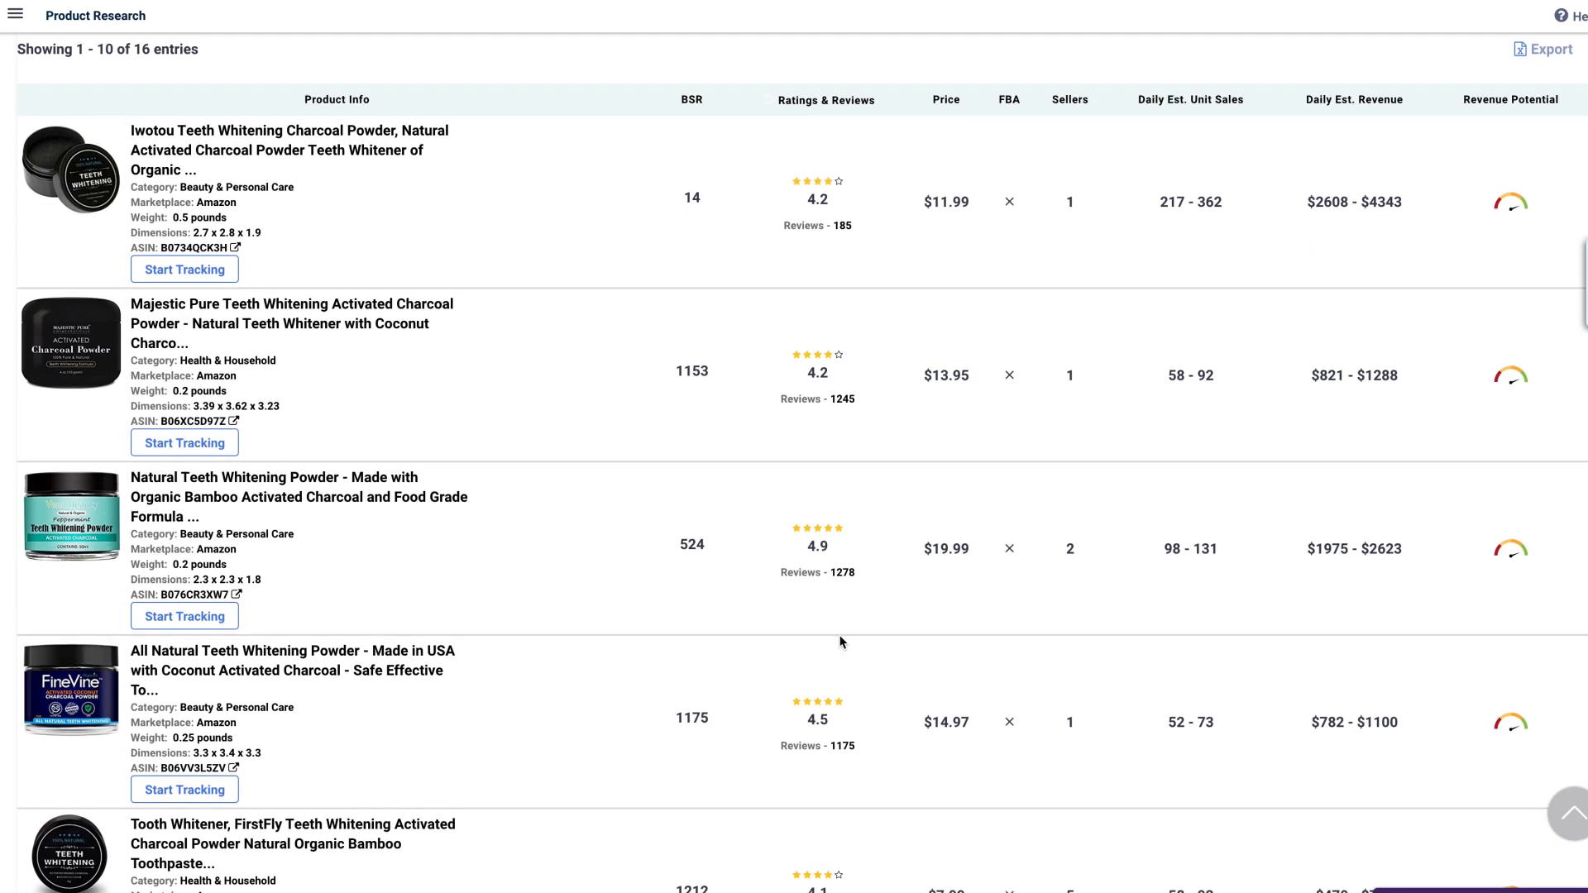
scroll(840, 642, down, 3)
scroll(841, 642, down, 7)
scroll(841, 642, down, 3)
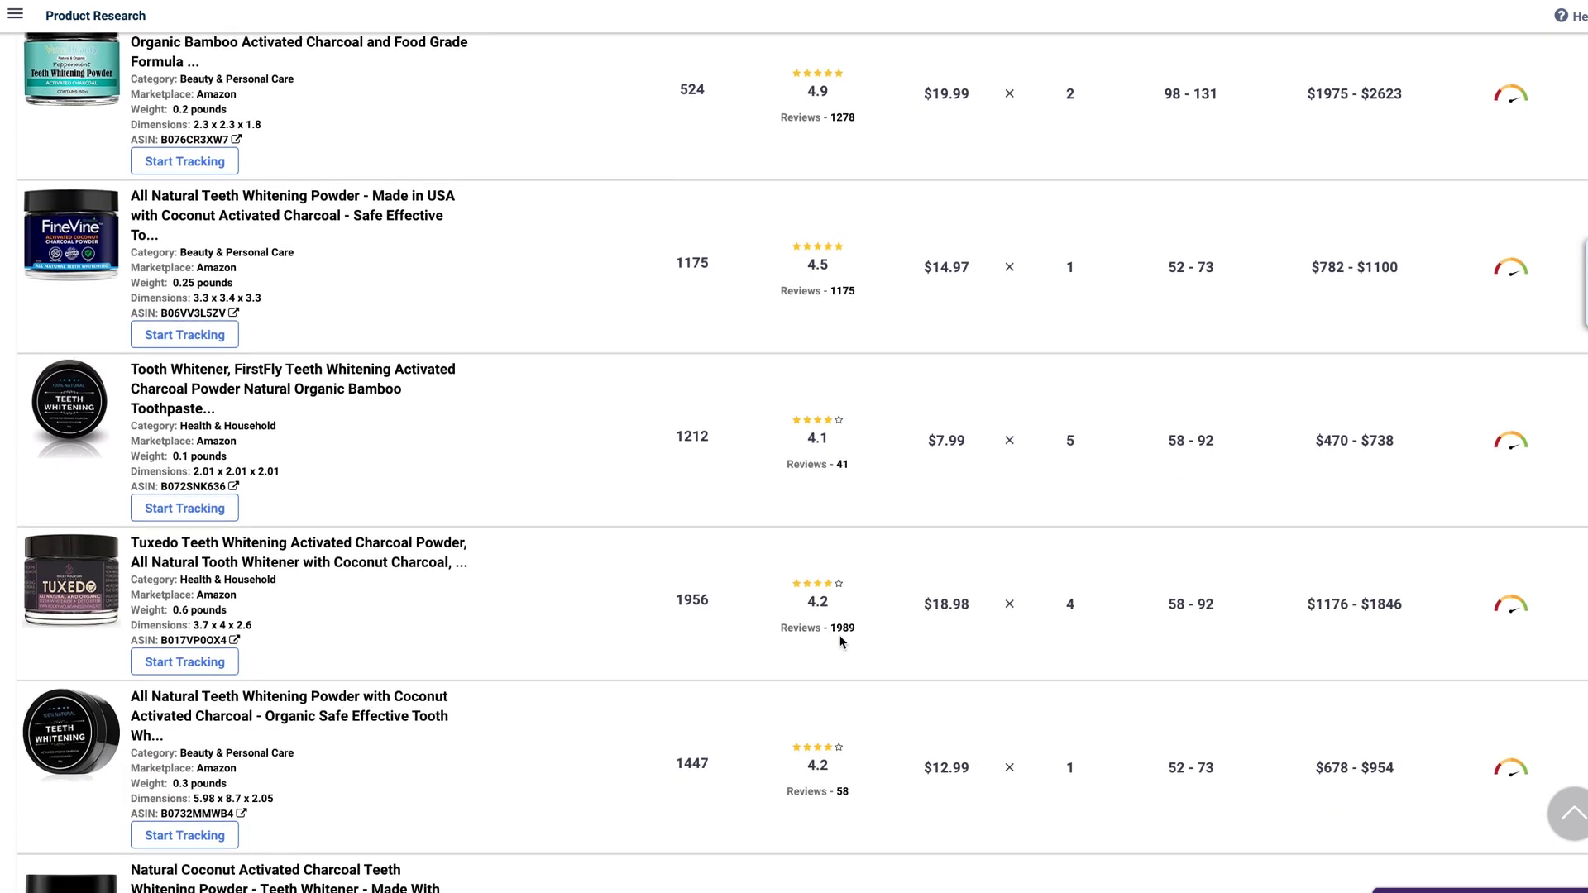
scroll(840, 641, down, 1)
scroll(841, 642, down, 1)
scroll(841, 642, down, 2)
scroll(840, 641, down, 1)
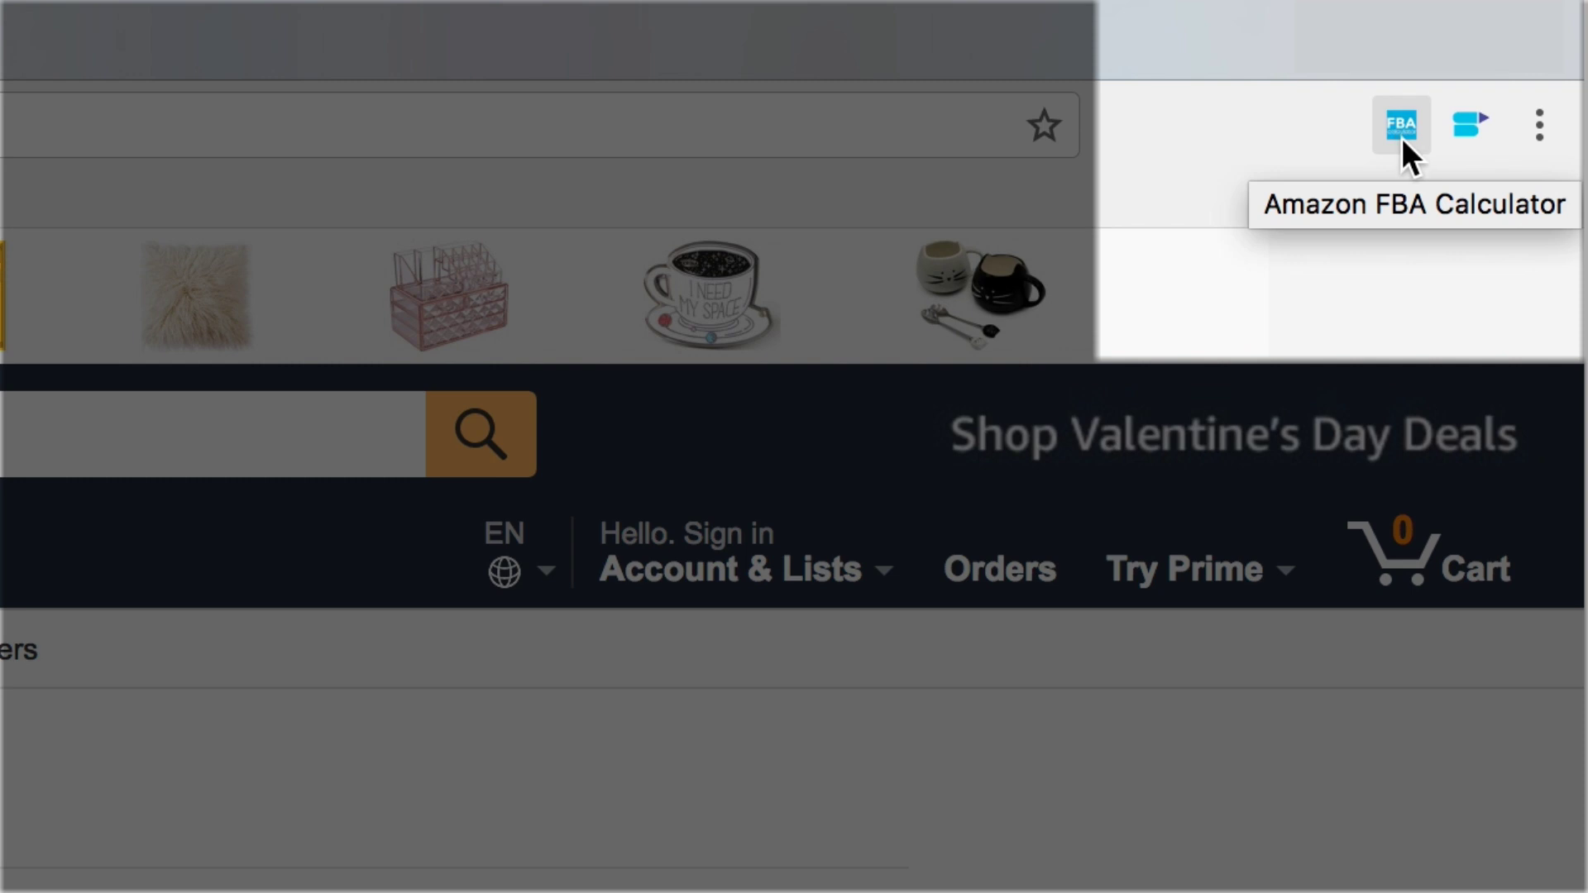
Open the profit calculator for the $14.99 charcoal powder, noting the 65.04% margin and $9.75 profit.
click(1471, 140)
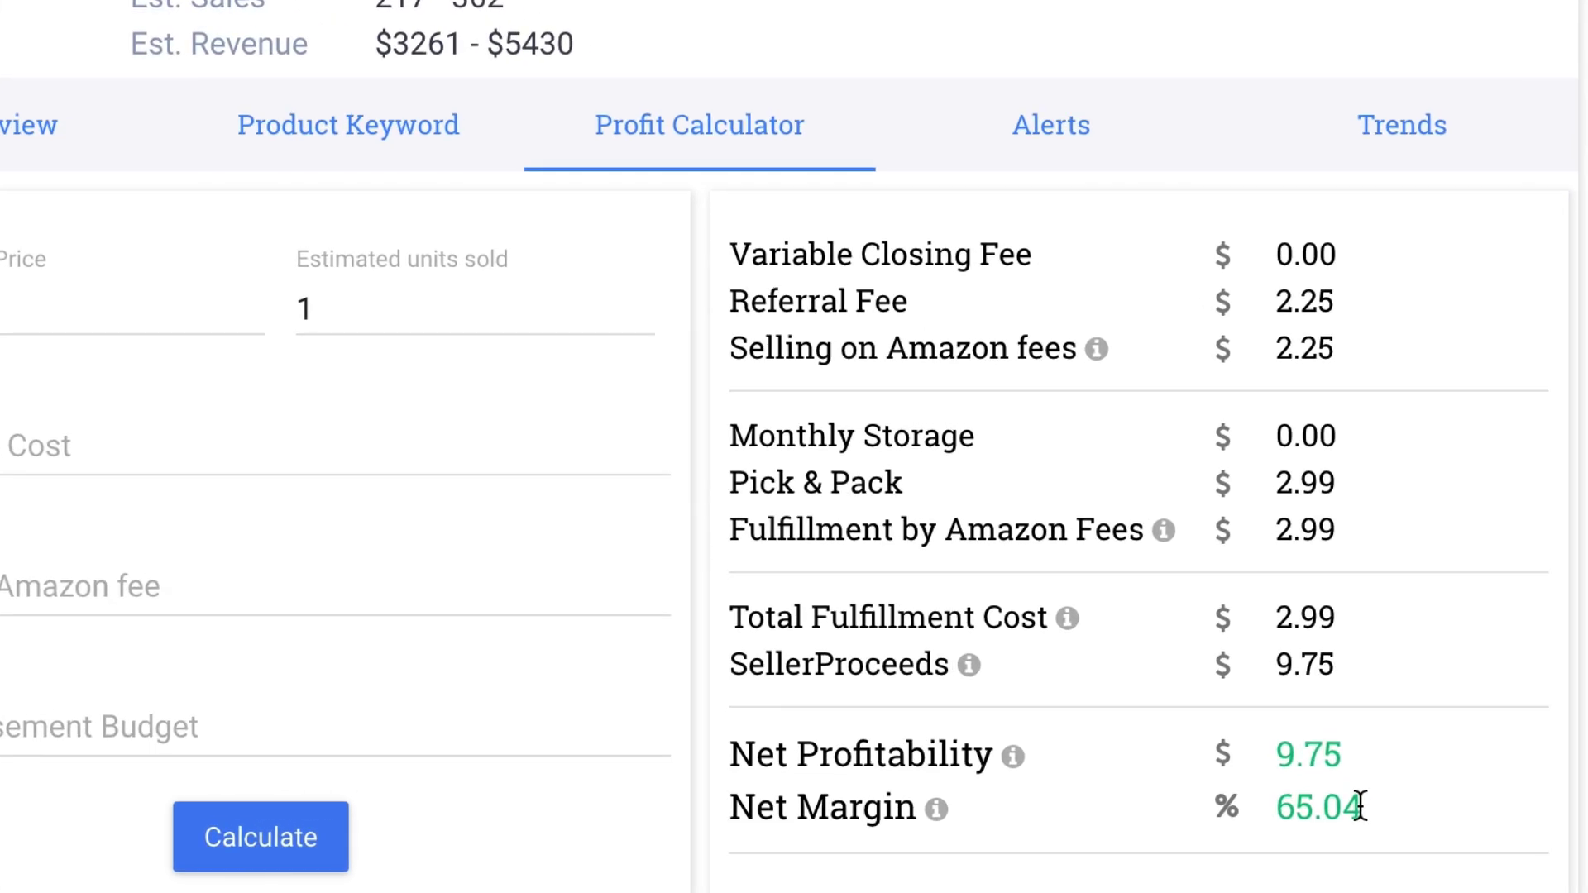
drag(1417, 807, 1356, 807)
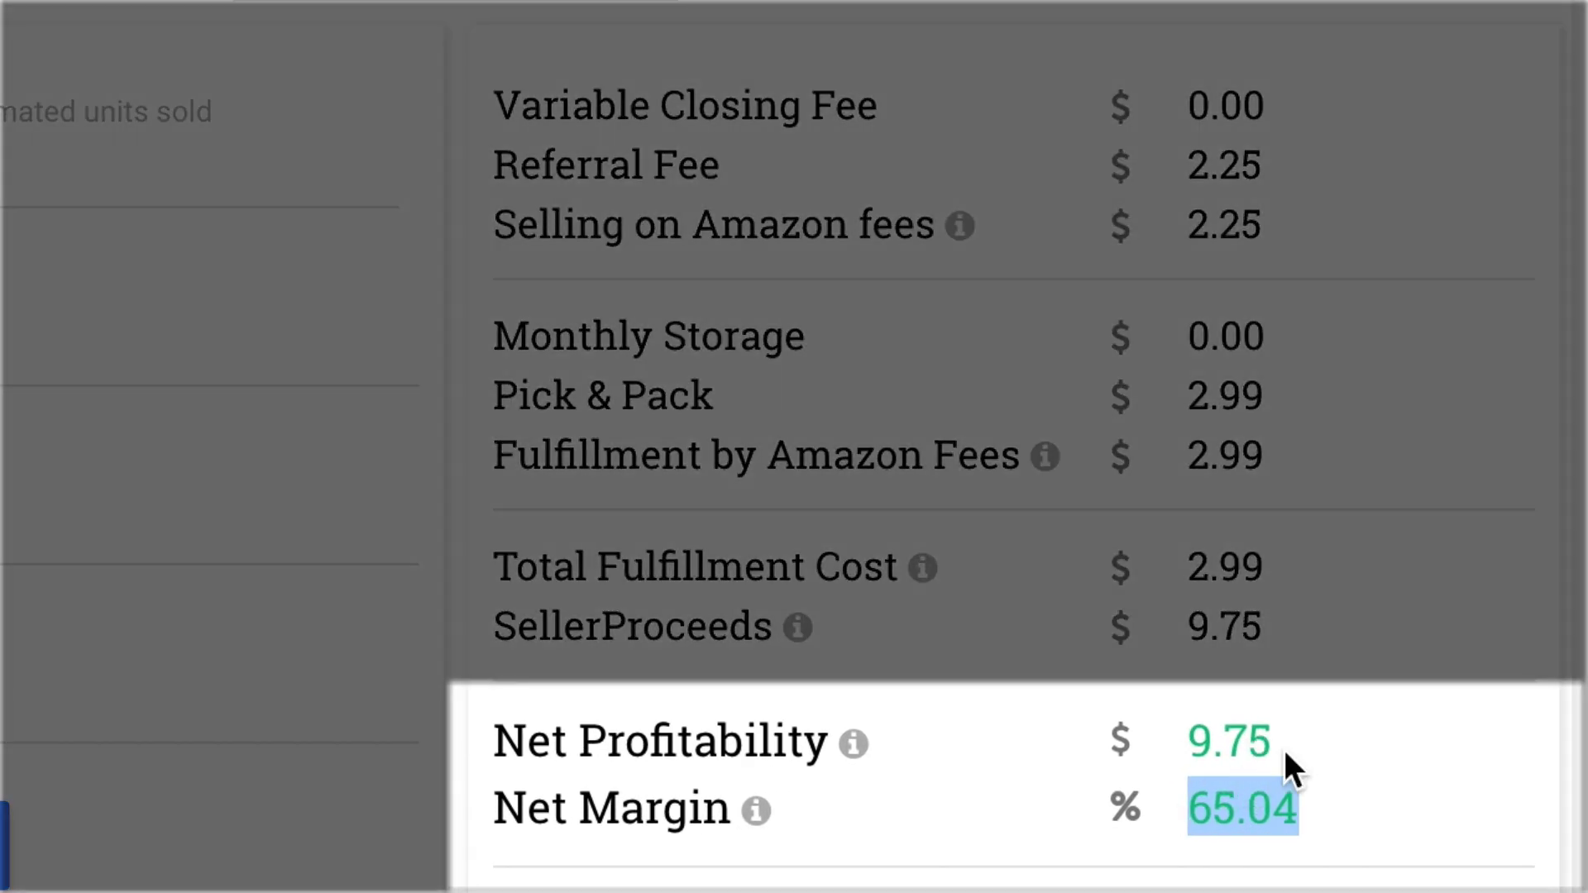
click(1285, 751)
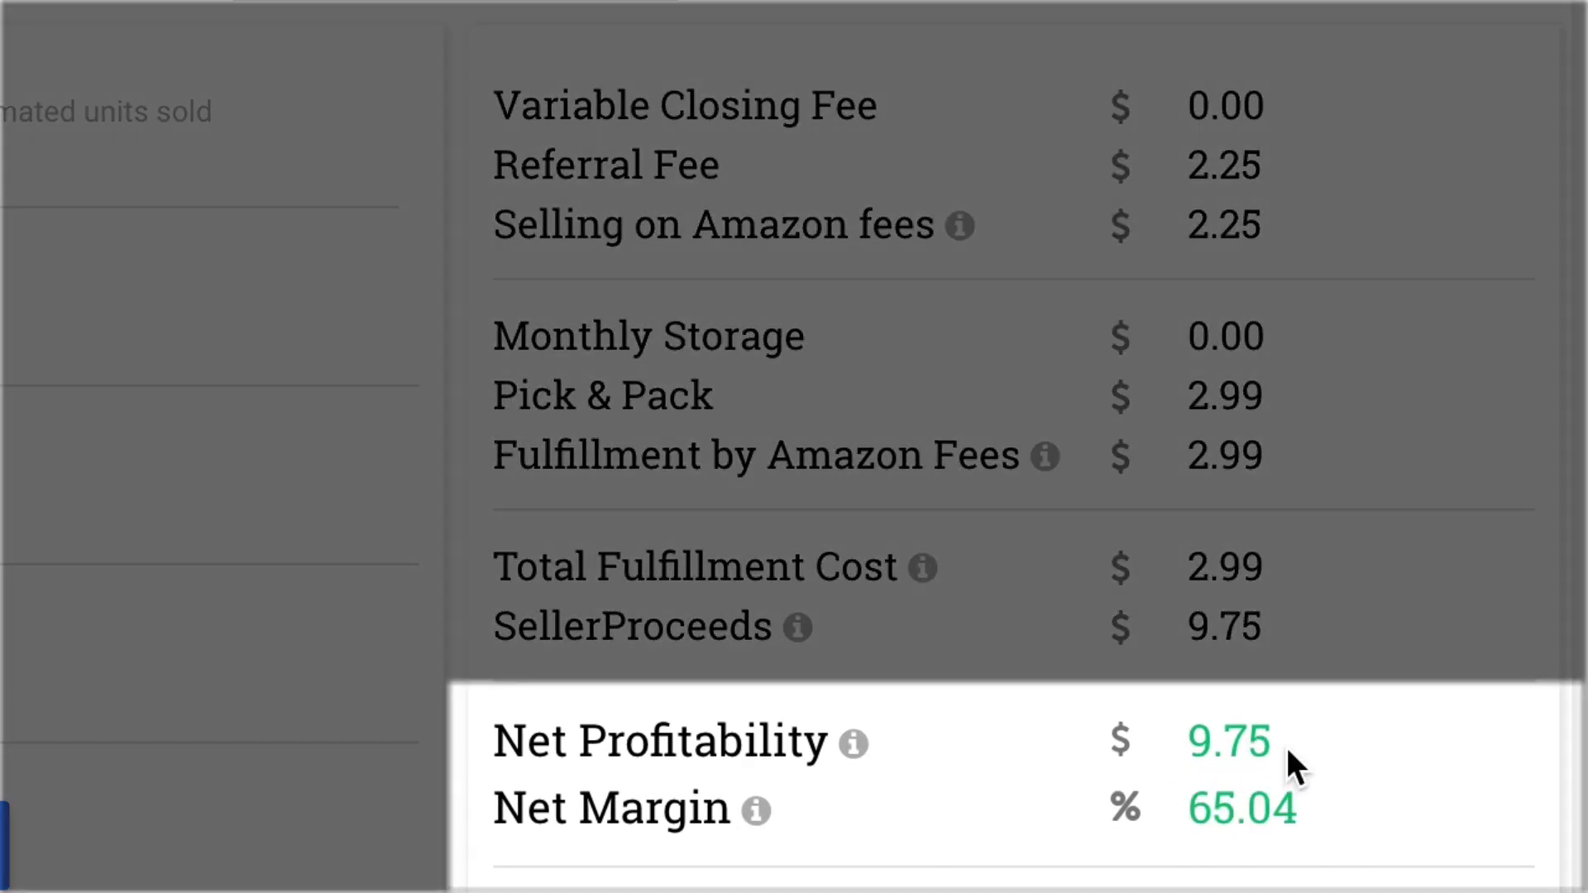
drag(1191, 748, 1272, 742)
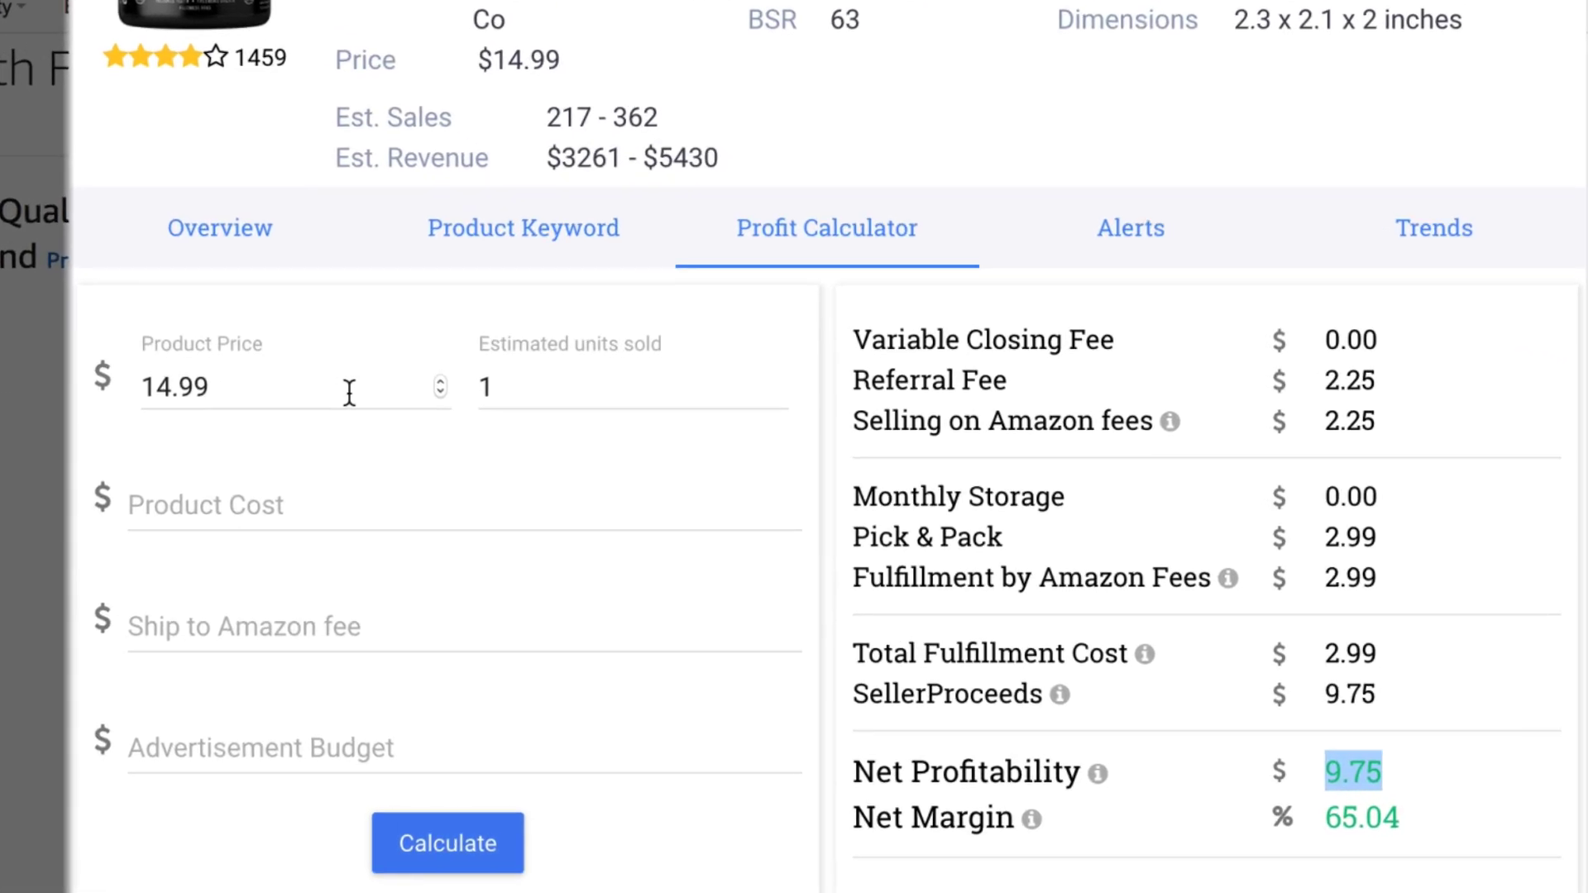
Step through the price, product cost, shipping-to-Amazon and advertising budget fields.
click(641, 482)
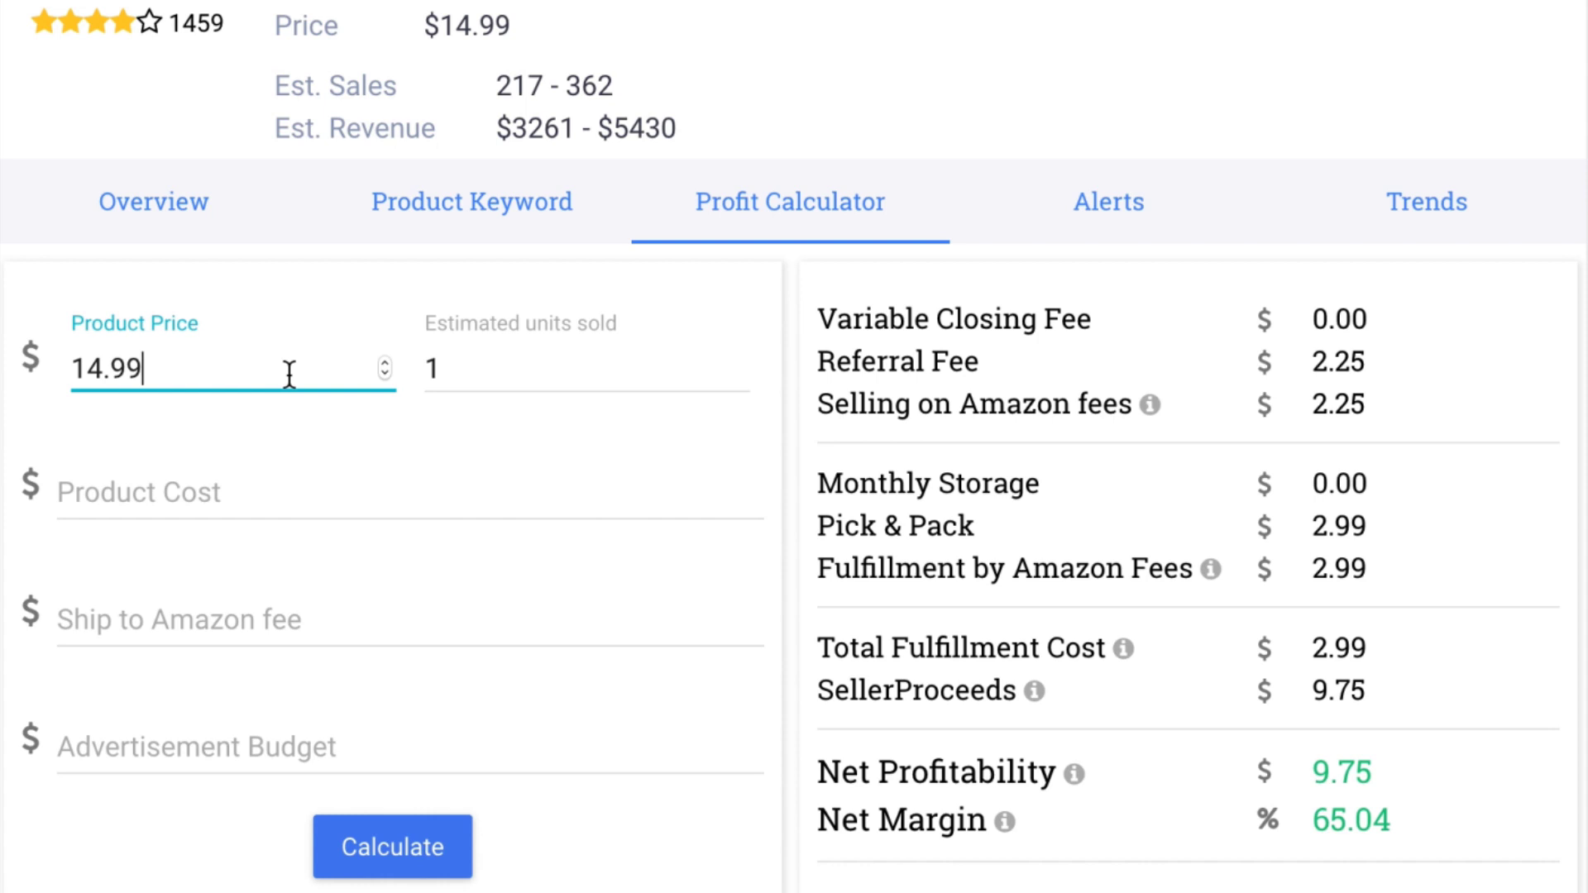
click(309, 492)
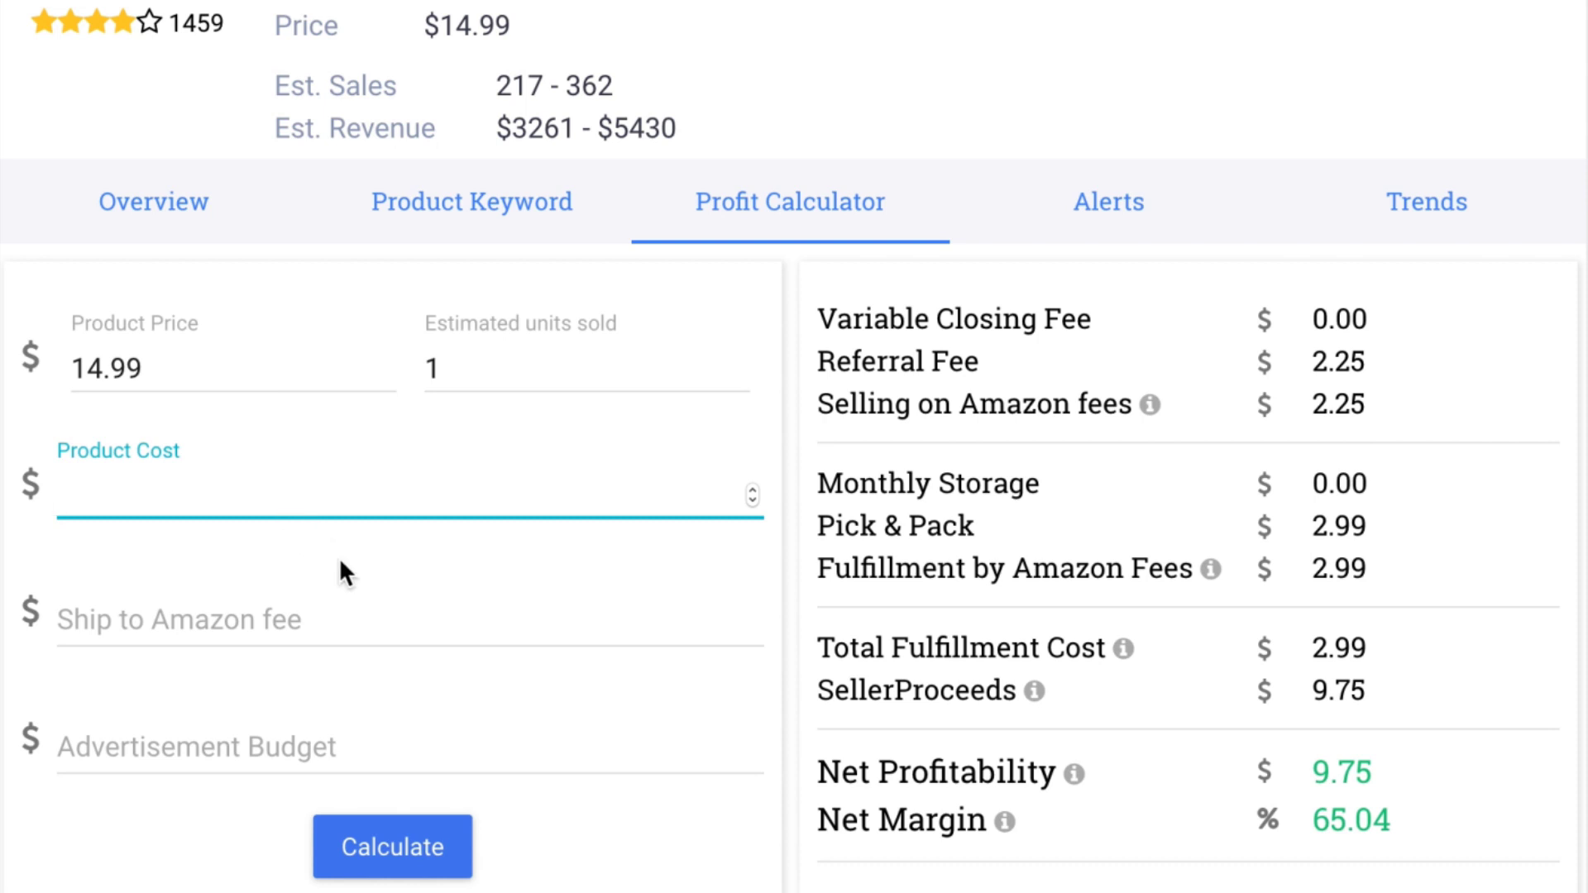
click(358, 582)
click(301, 750)
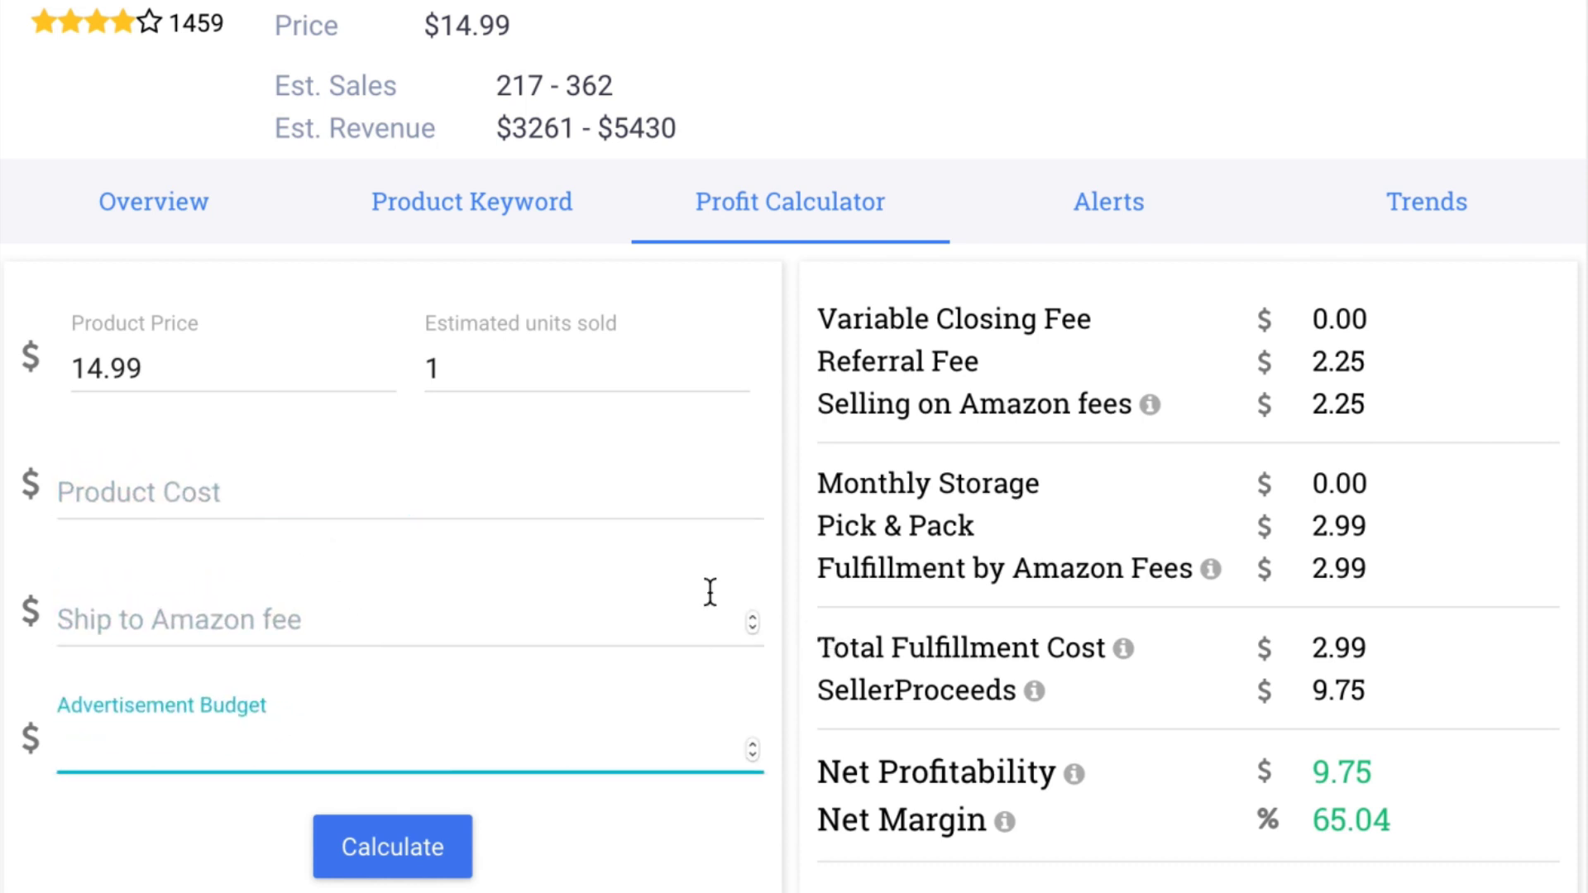
click(207, 369)
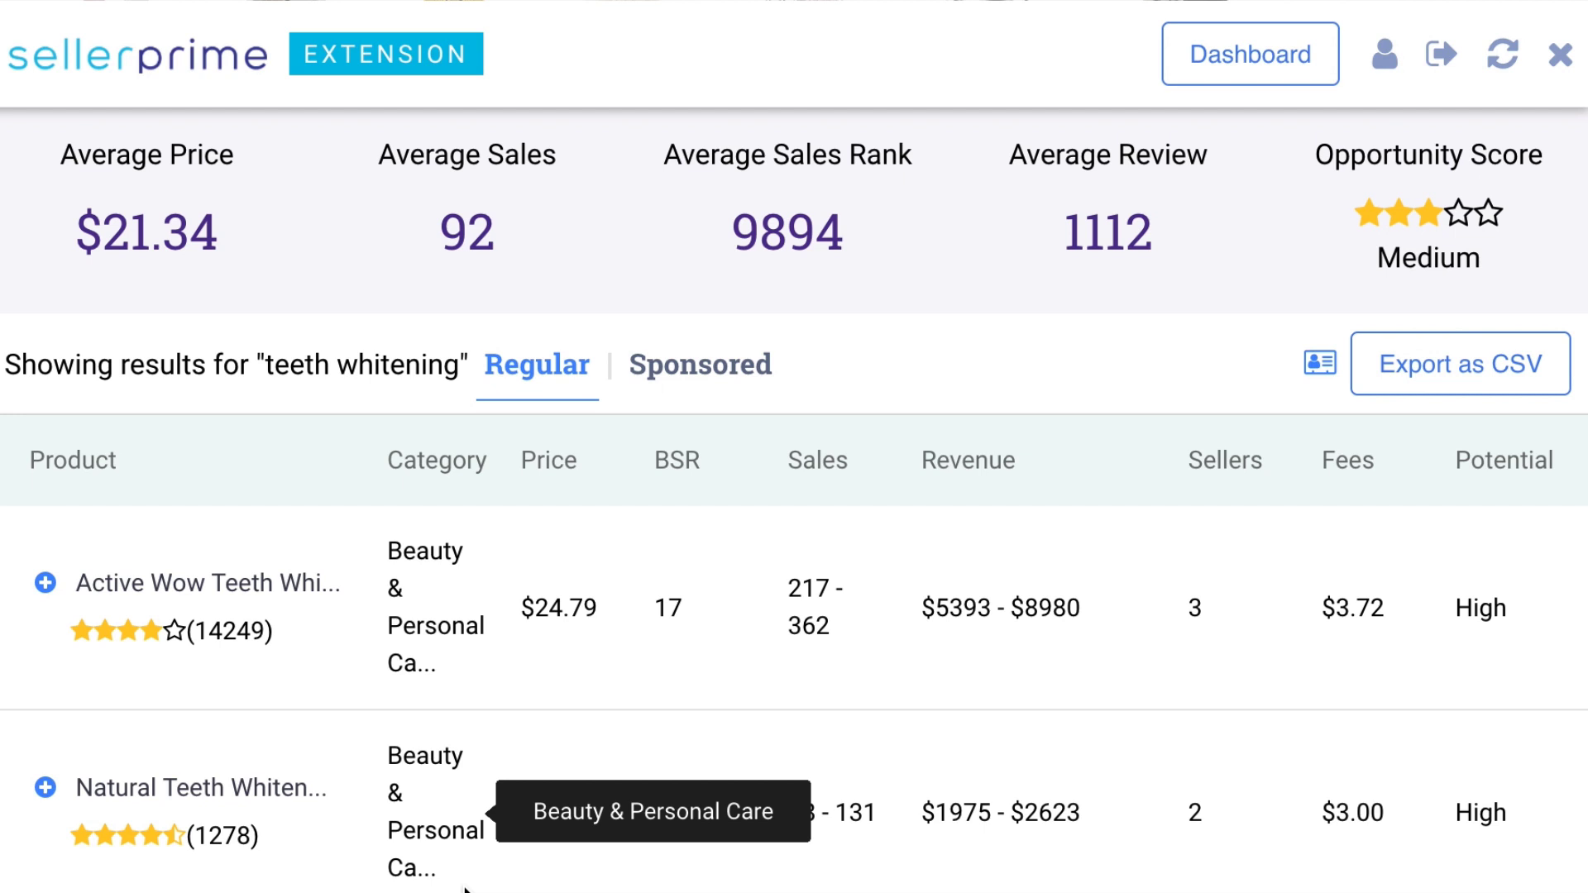
scroll(266, 710, down, 3)
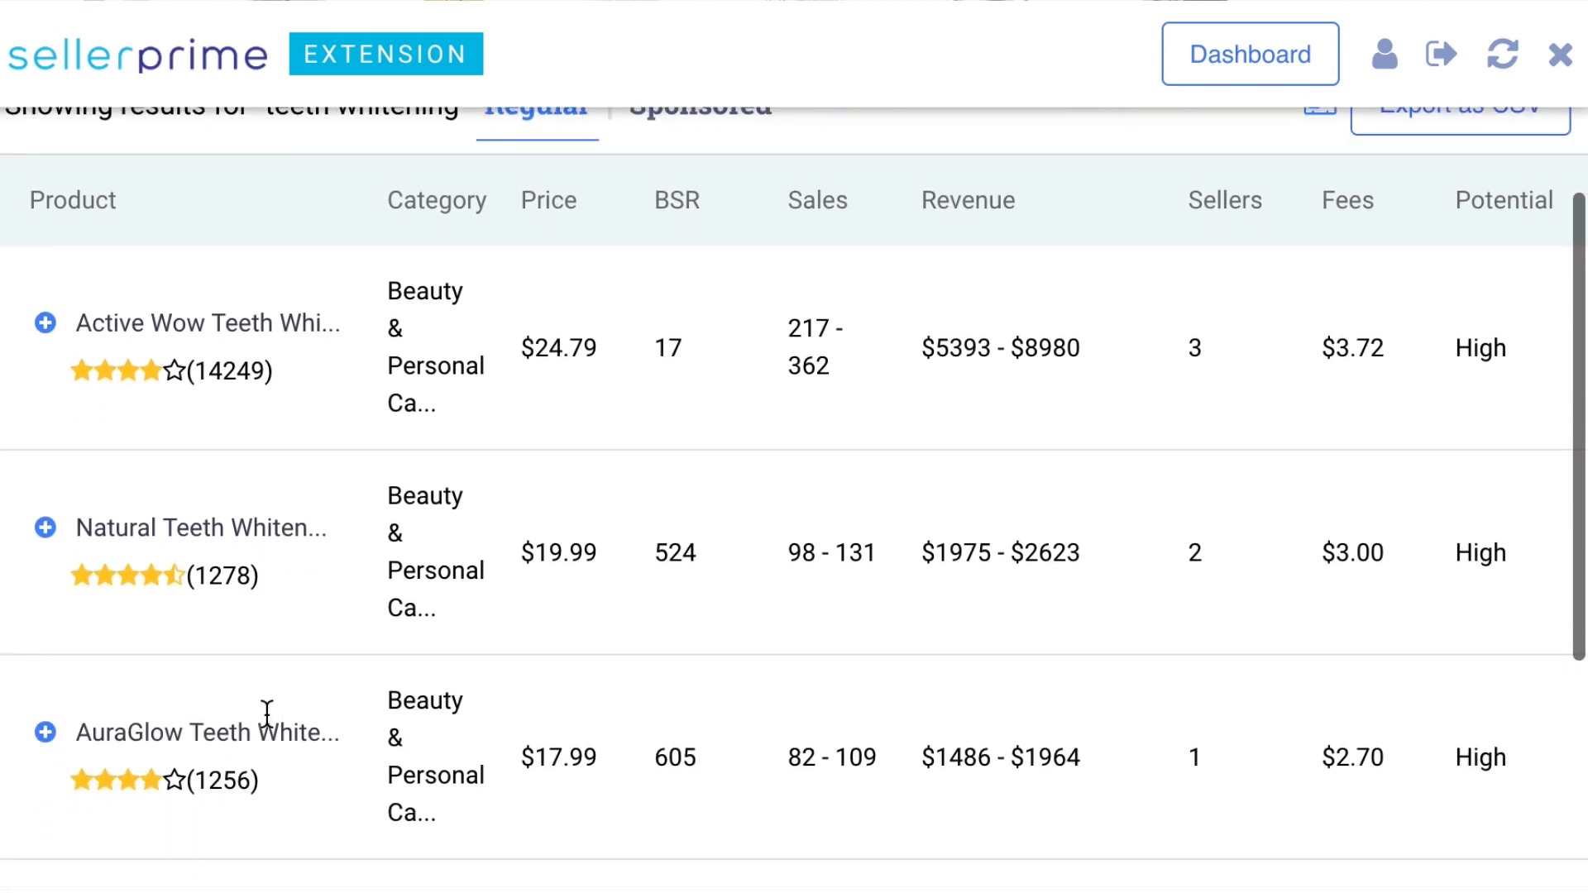
scroll(270, 736, down, 1)
scroll(281, 818, down, 2)
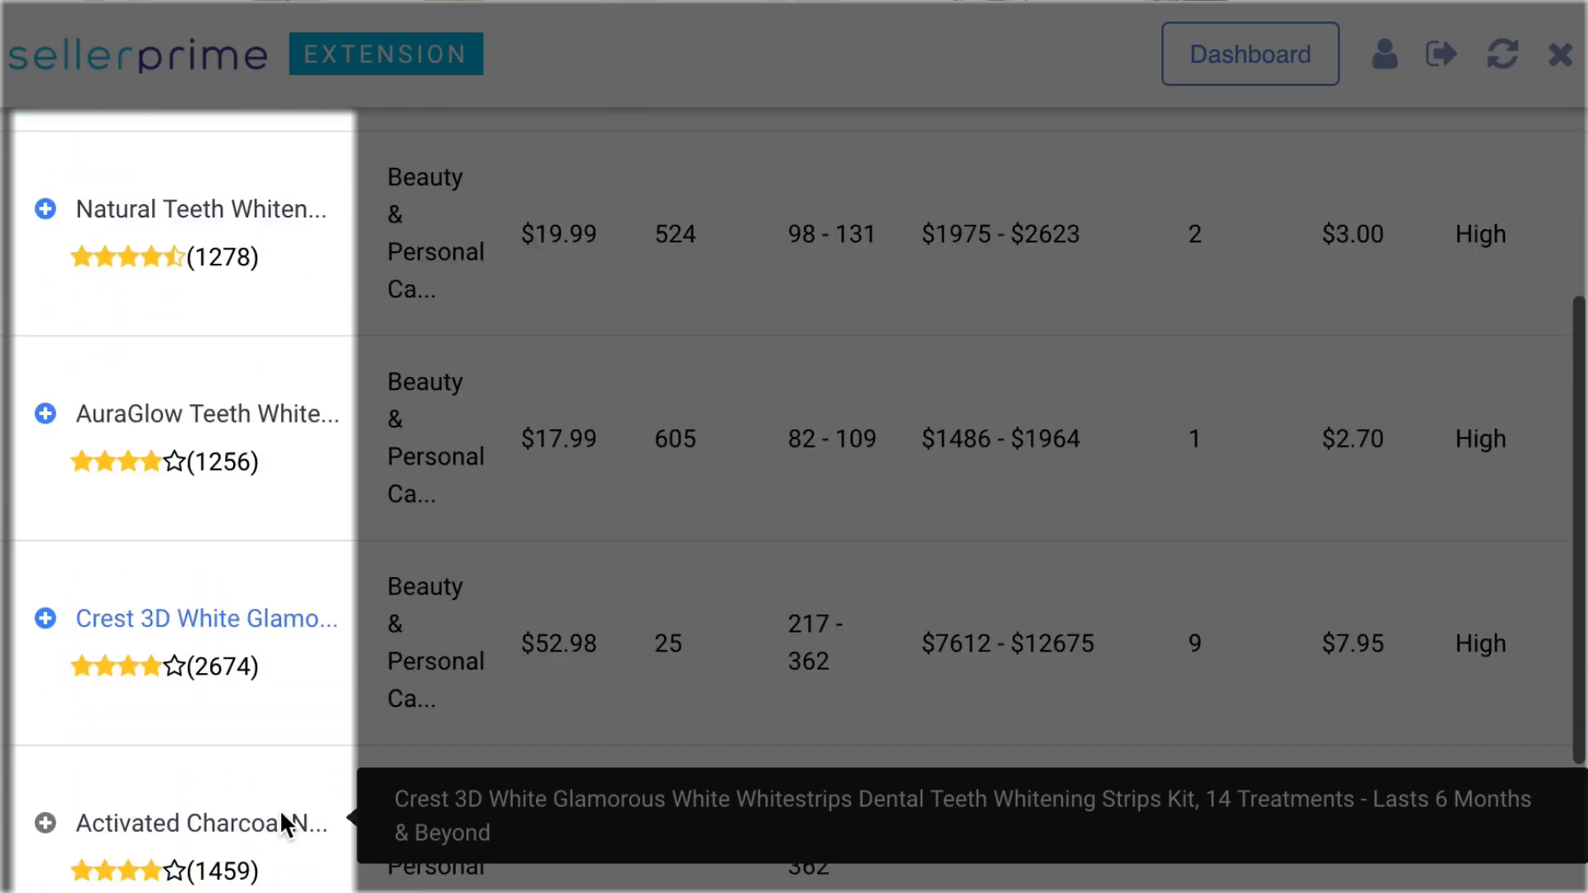
scroll(280, 810, down, 2)
scroll(281, 816, down, 1)
scroll(282, 832, down, 1)
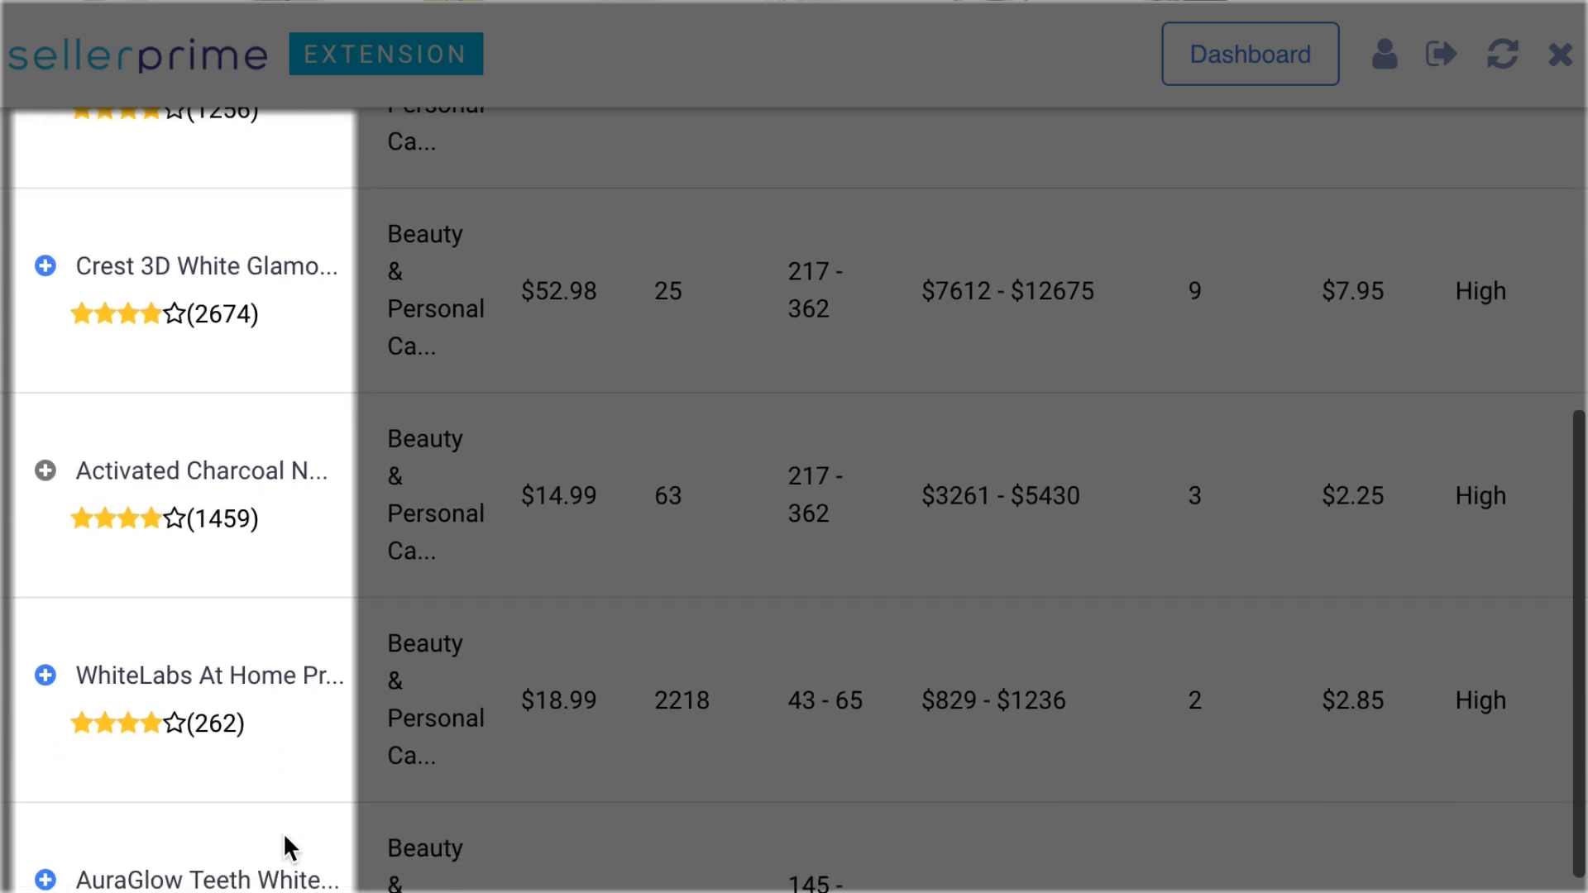
scroll(283, 832, down, 3)
scroll(283, 832, down, 2)
scroll(283, 832, down, 2)
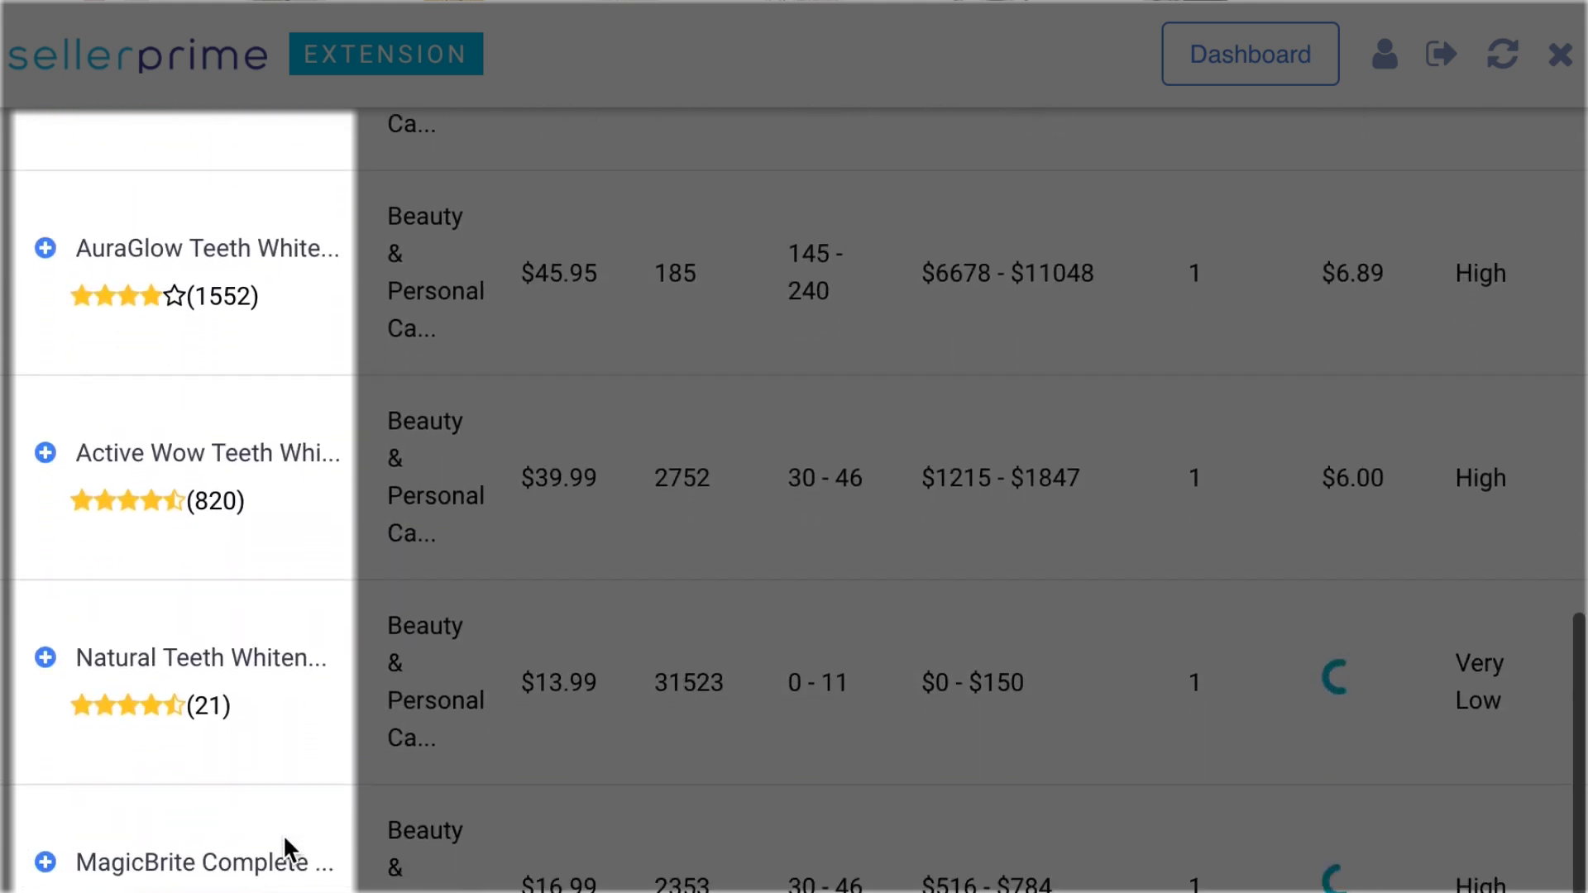
scroll(283, 834, down, 2)
scroll(283, 834, down, 1)
scroll(282, 835, down, 2)
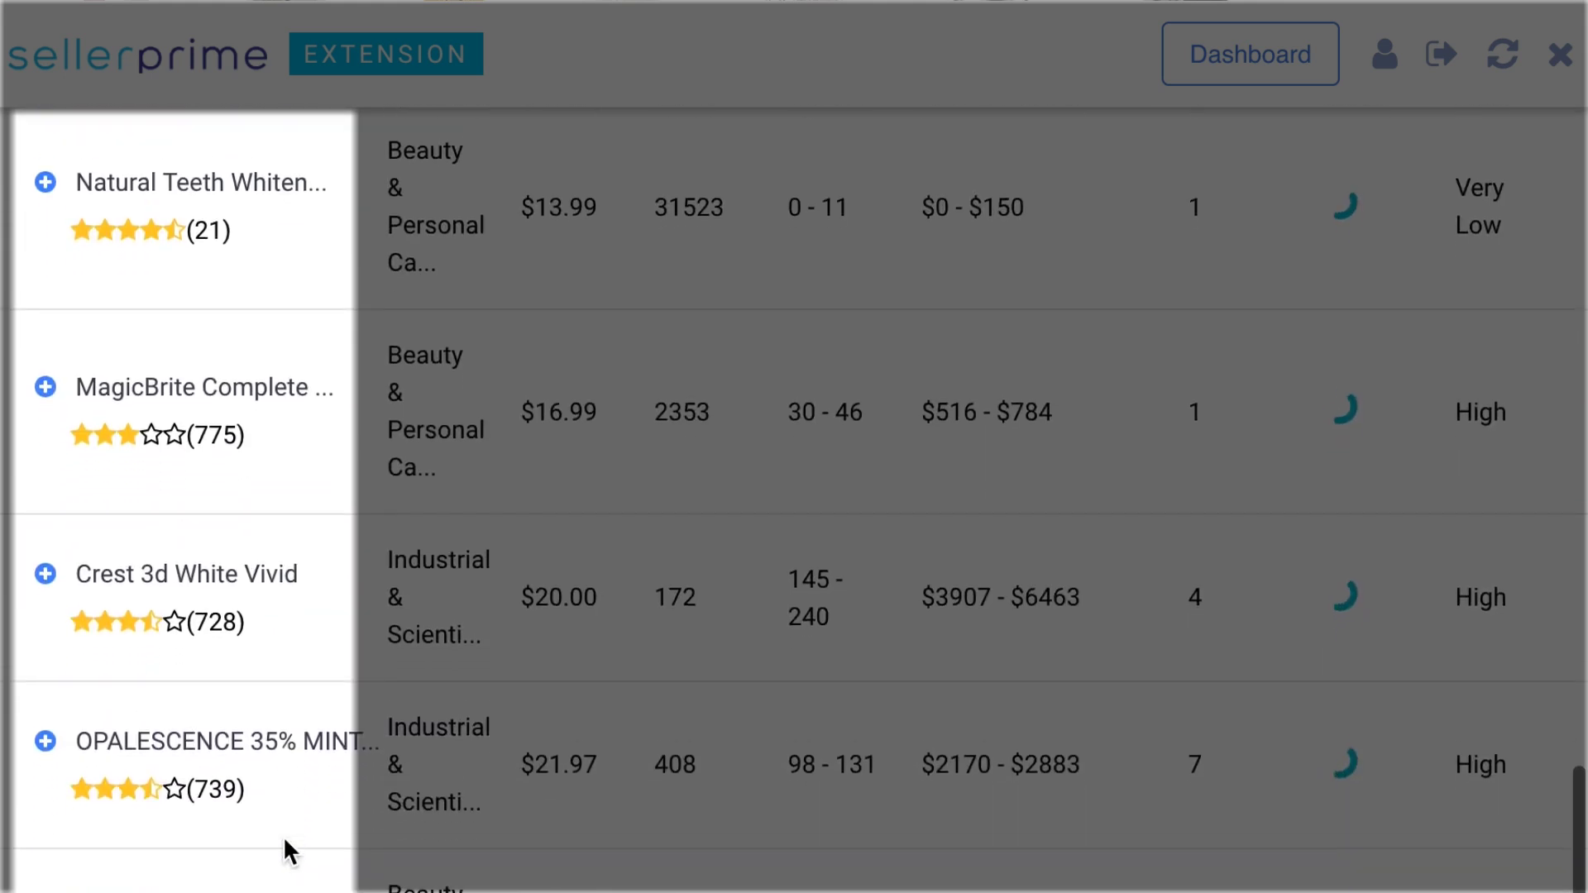
scroll(283, 836, down, 1)
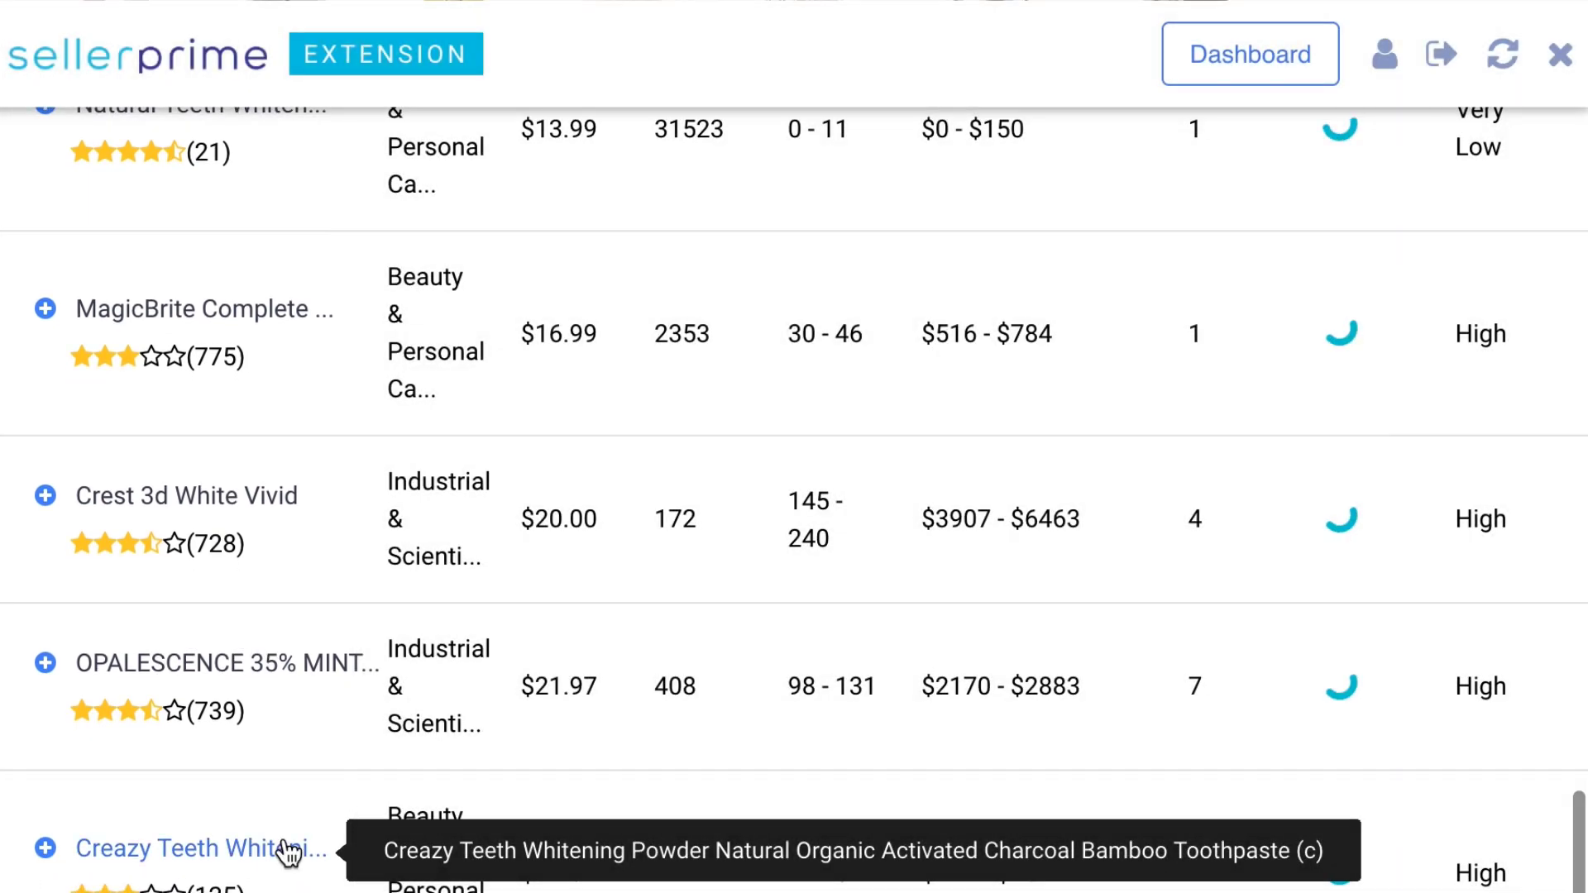
scroll(283, 836, down, 1)
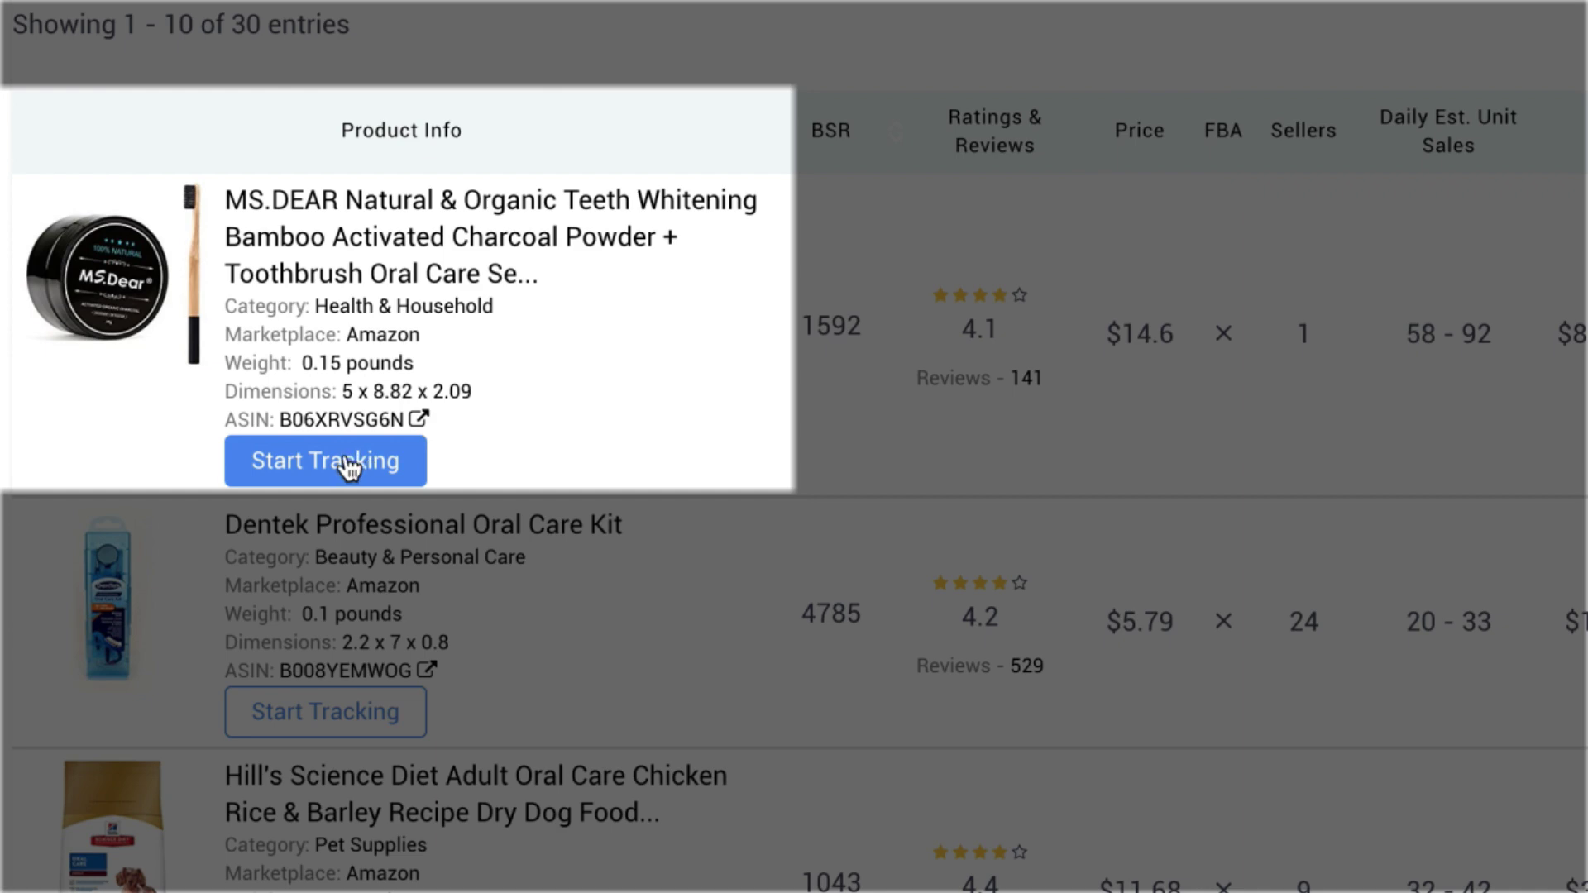
Start tracking the MS.DEAR activated charcoal teeth whitening powder from its Product Research row.
click(339, 461)
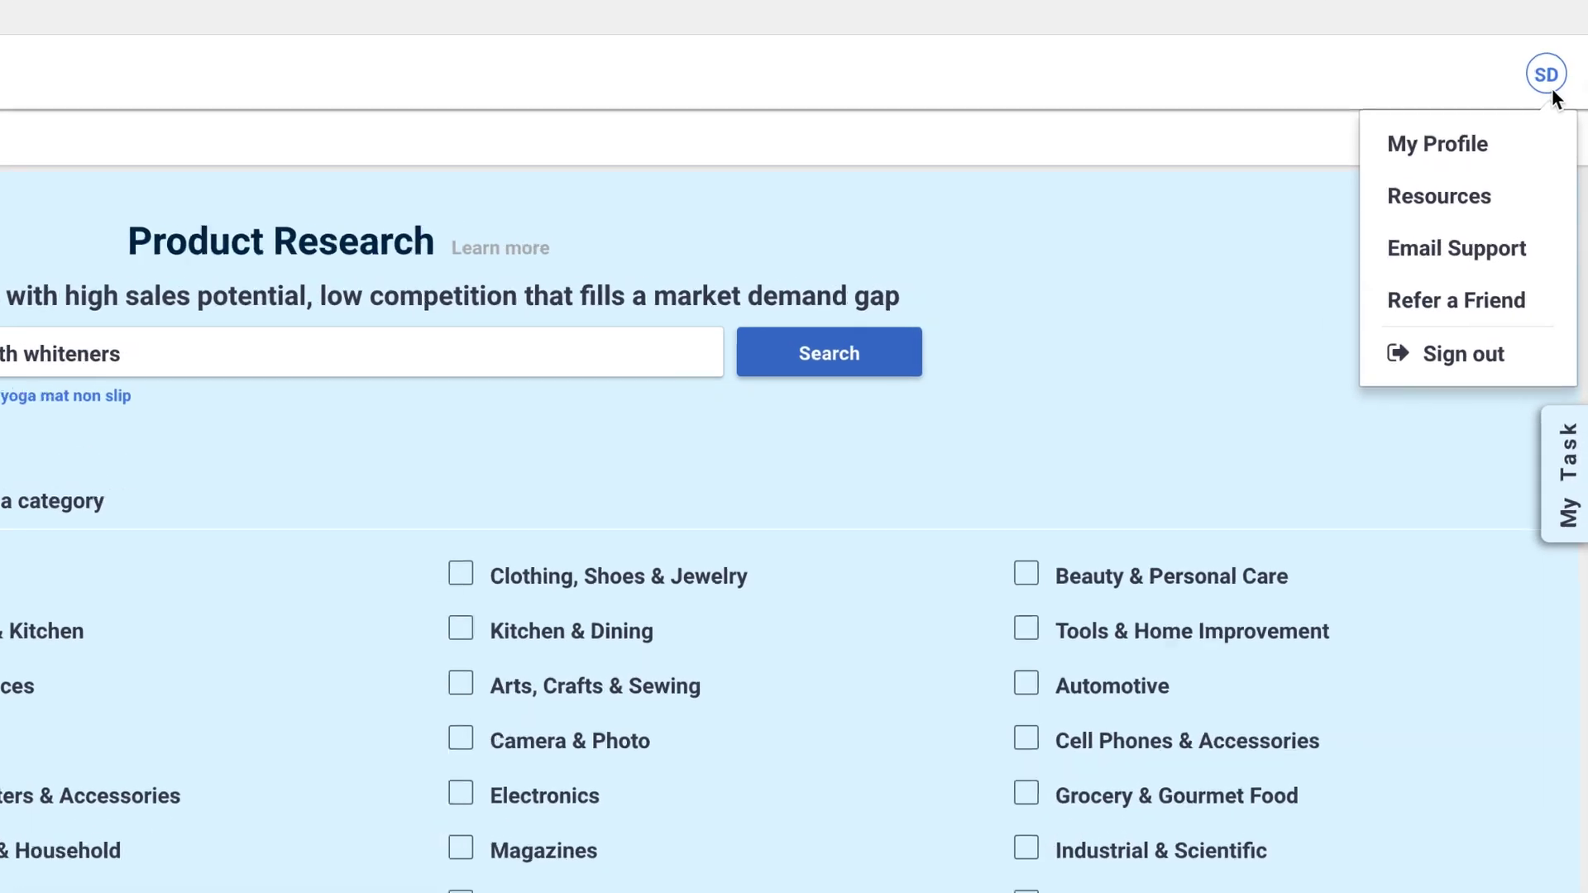
Open Resources from the profile menu to view tutorials and Amazon seller articles.
click(1466, 214)
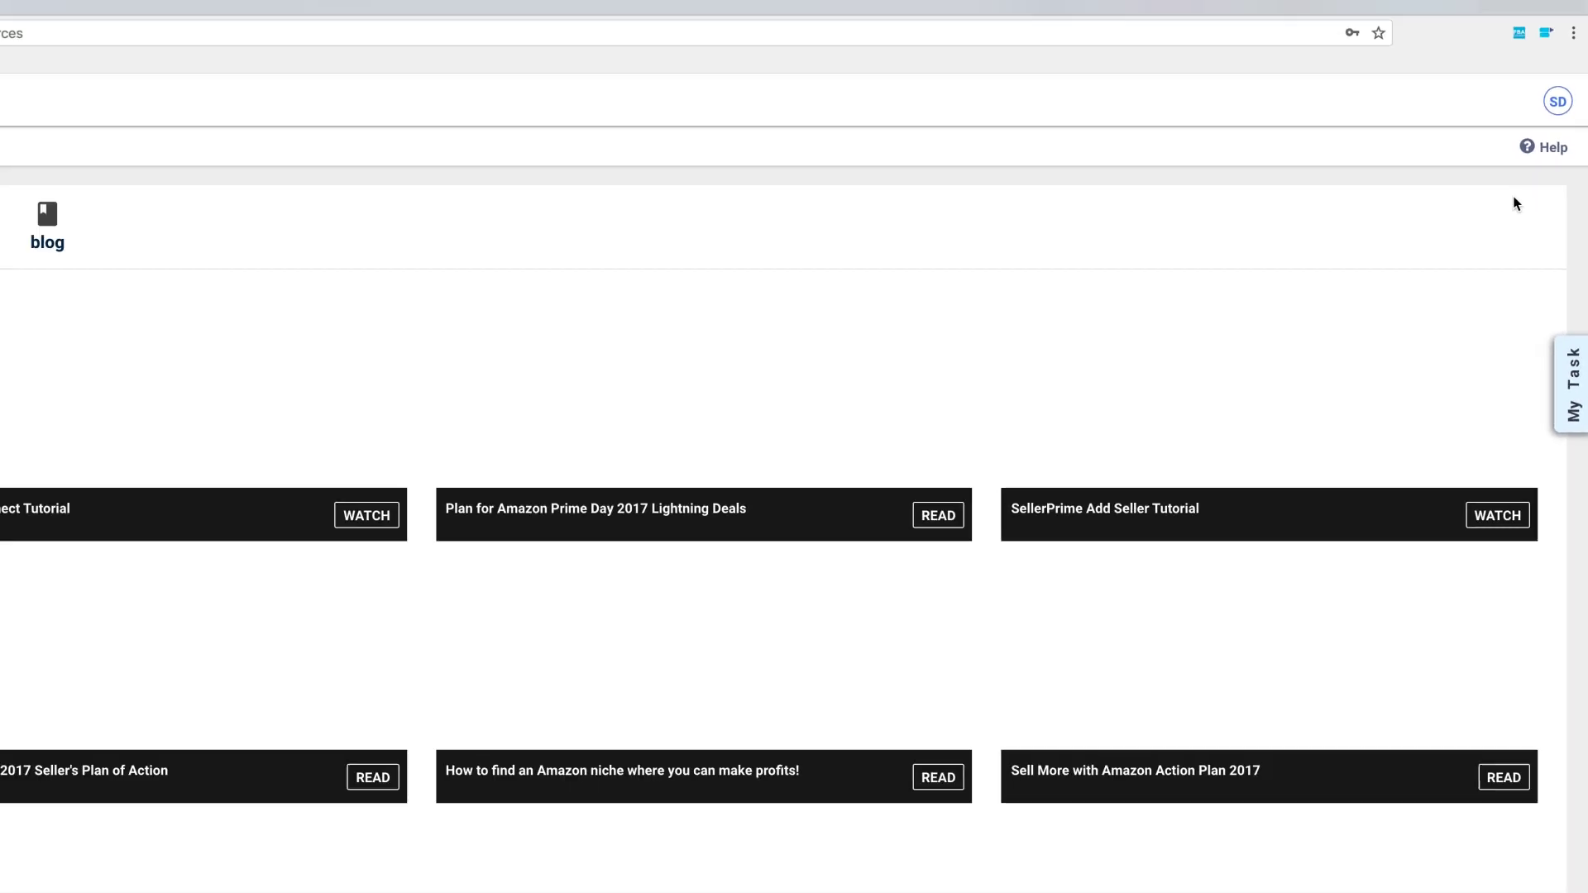